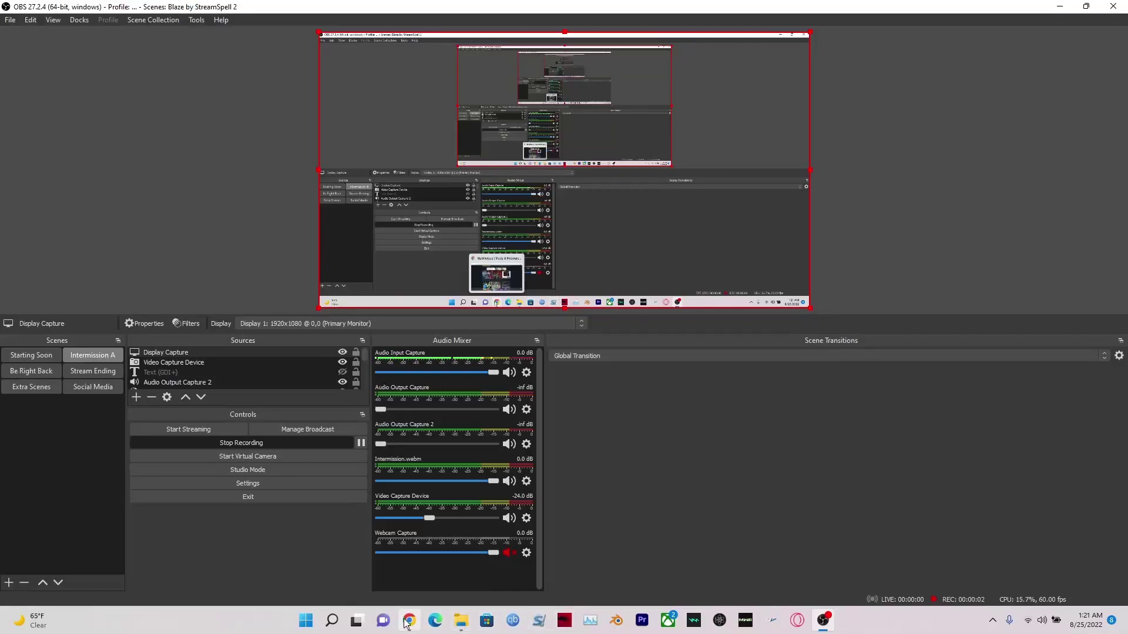
- Bring up the GameBanana MultiVersus page in Chrome and start a 'mod discord' site search
left_click(408, 621)
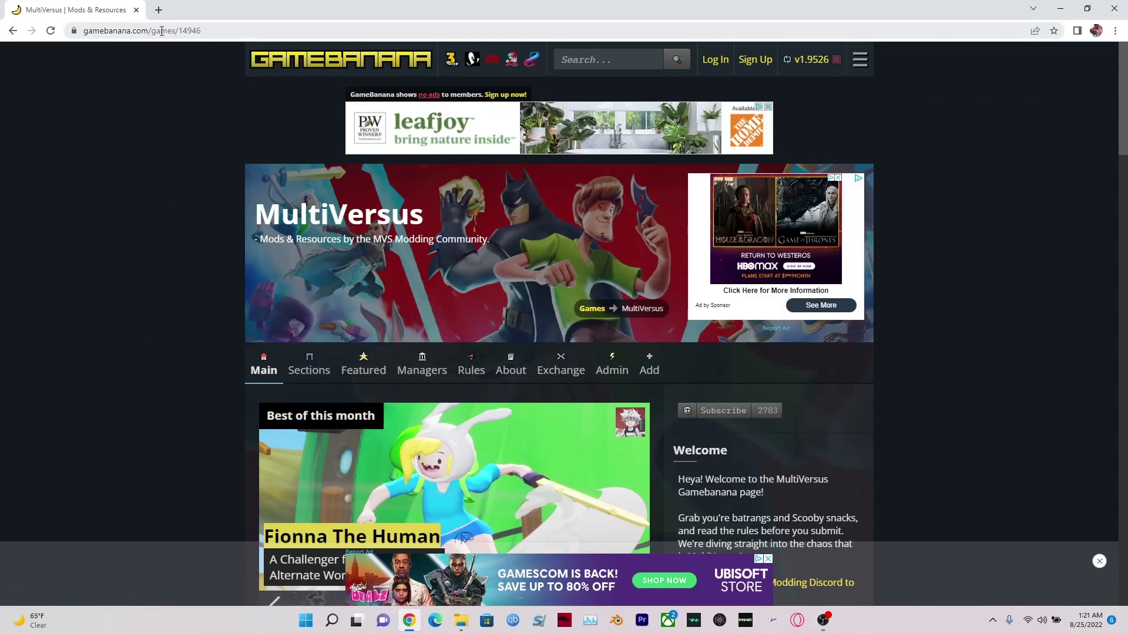
left_click(589, 62)
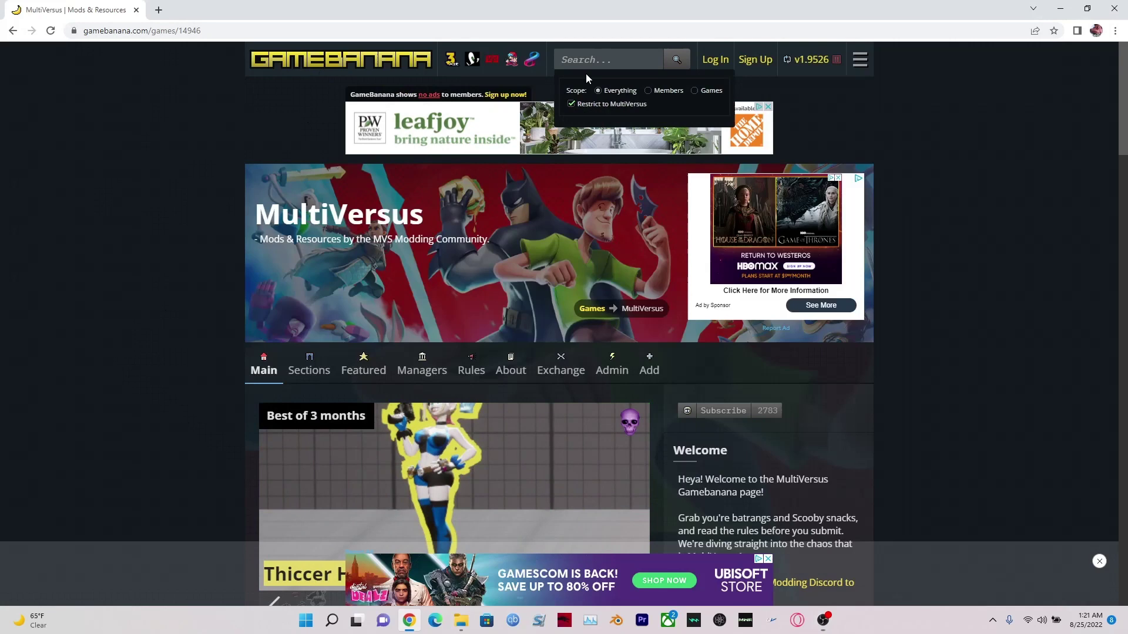
type("mod diso")
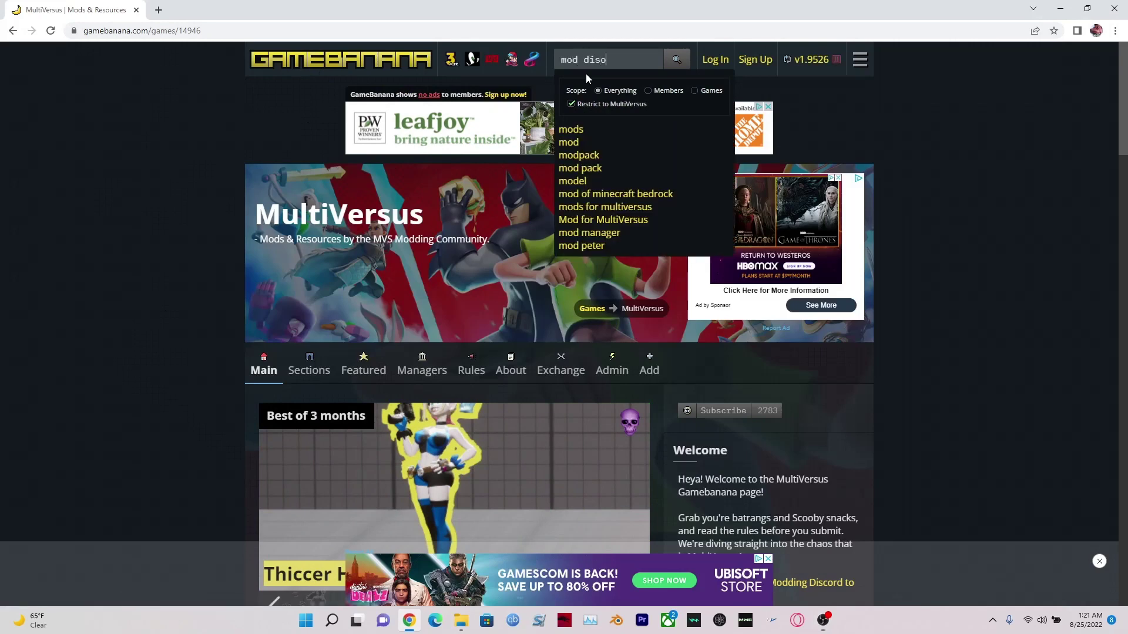
type("cd")
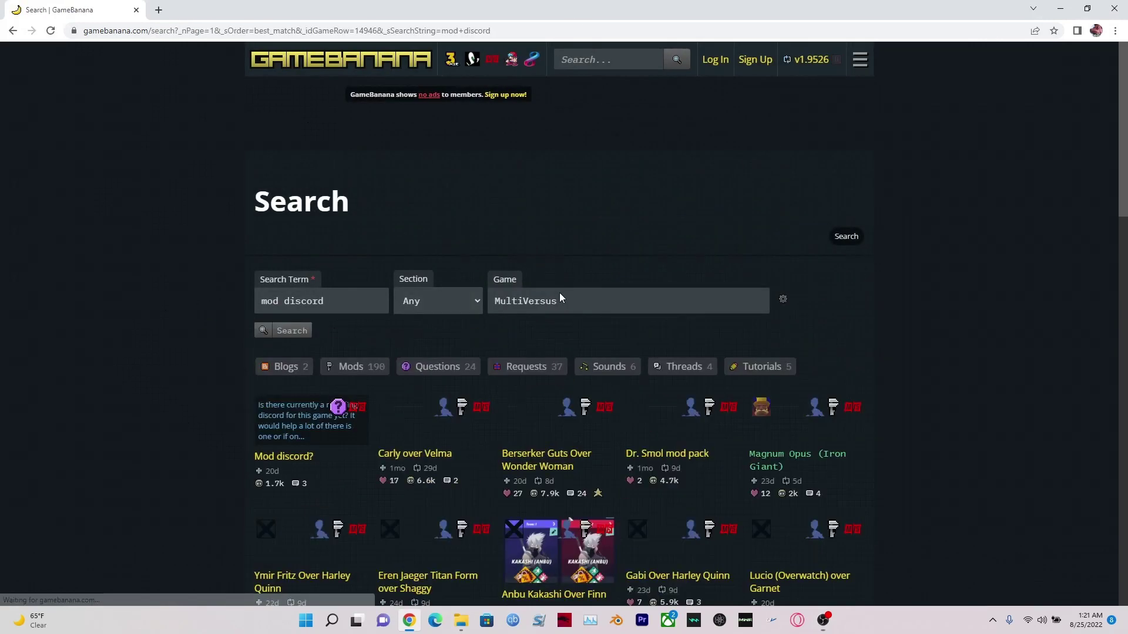
scroll(356, 312, "down", 2)
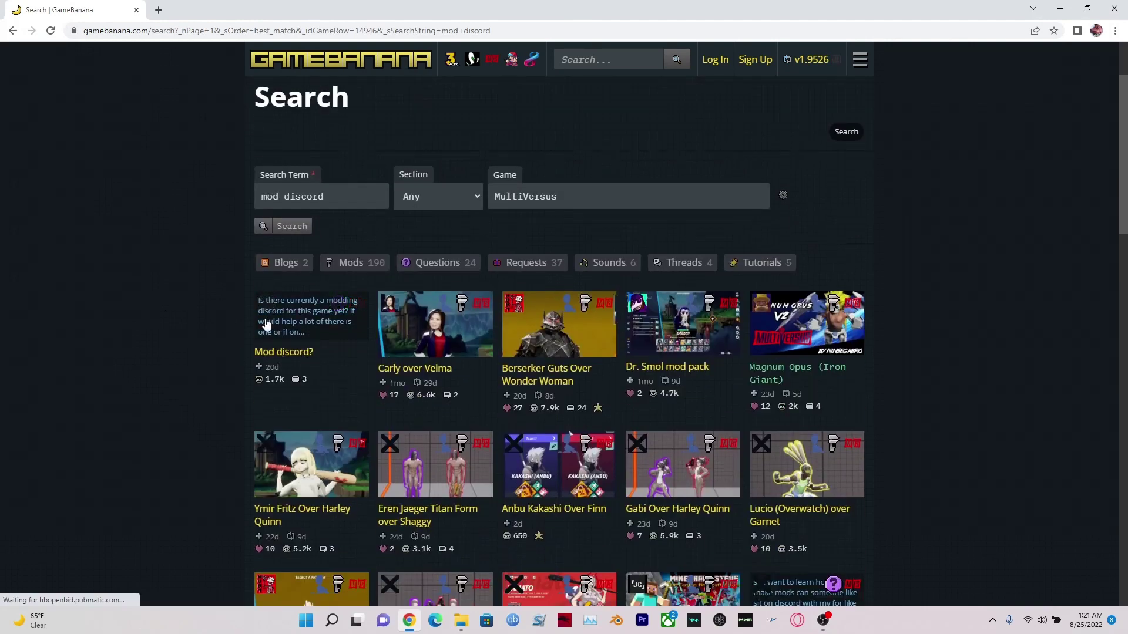
- Open the 'Mod discord?' question from the search results
left_click(298, 334)
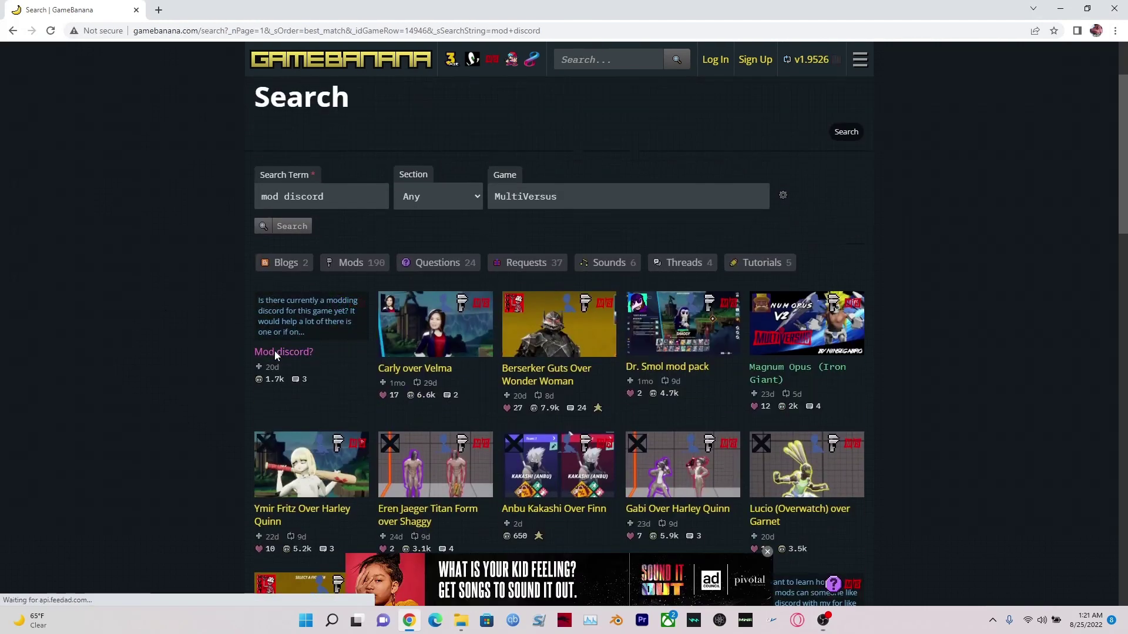
scroll(374, 296, "down", 2)
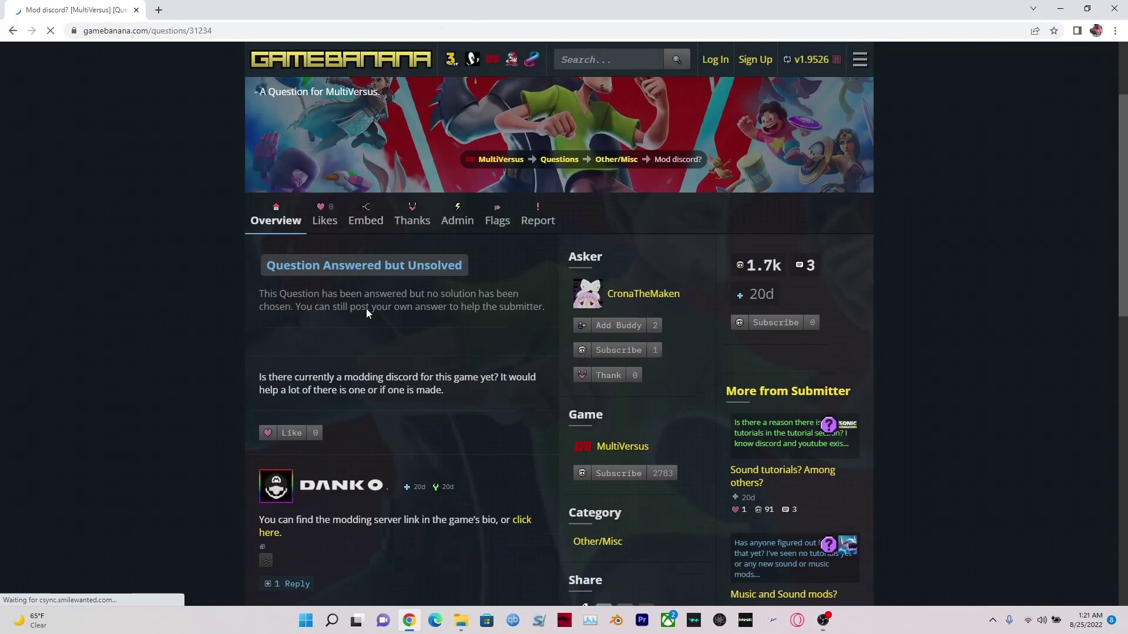
scroll(366, 309, "down", 3)
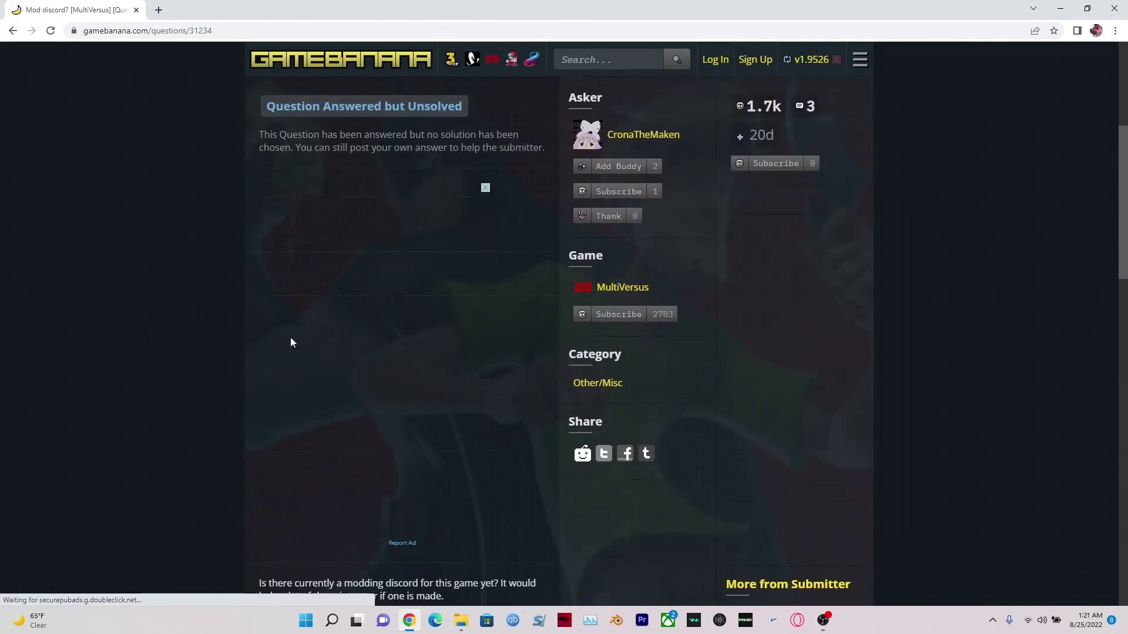
scroll(325, 368, "down", 3)
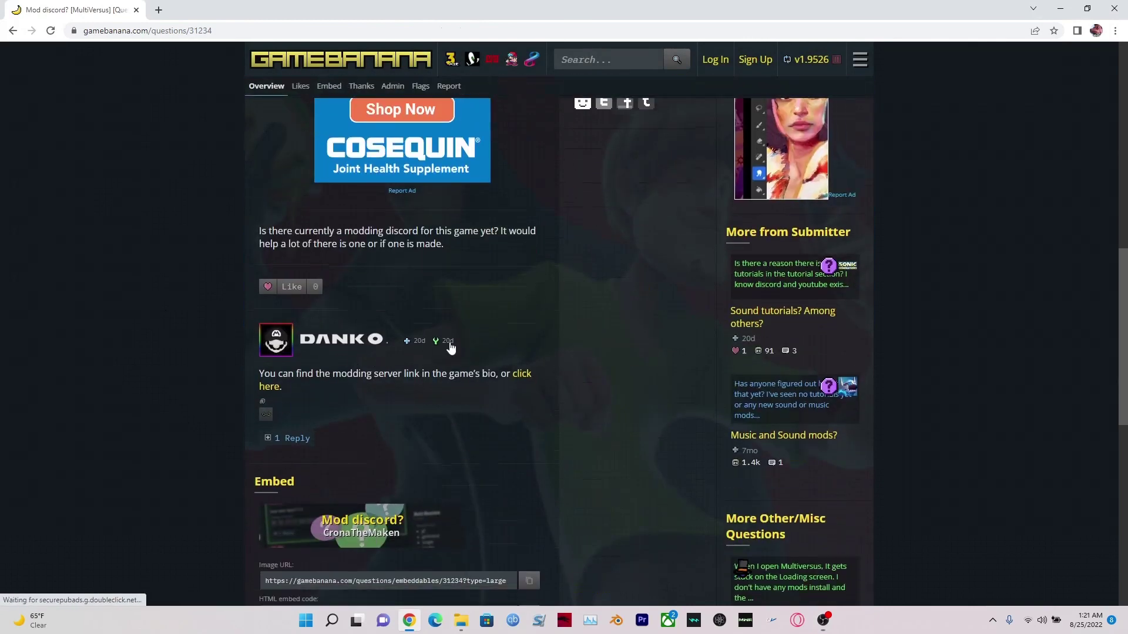
scroll(284, 454, "up", 3)
scroll(284, 454, "down", 5)
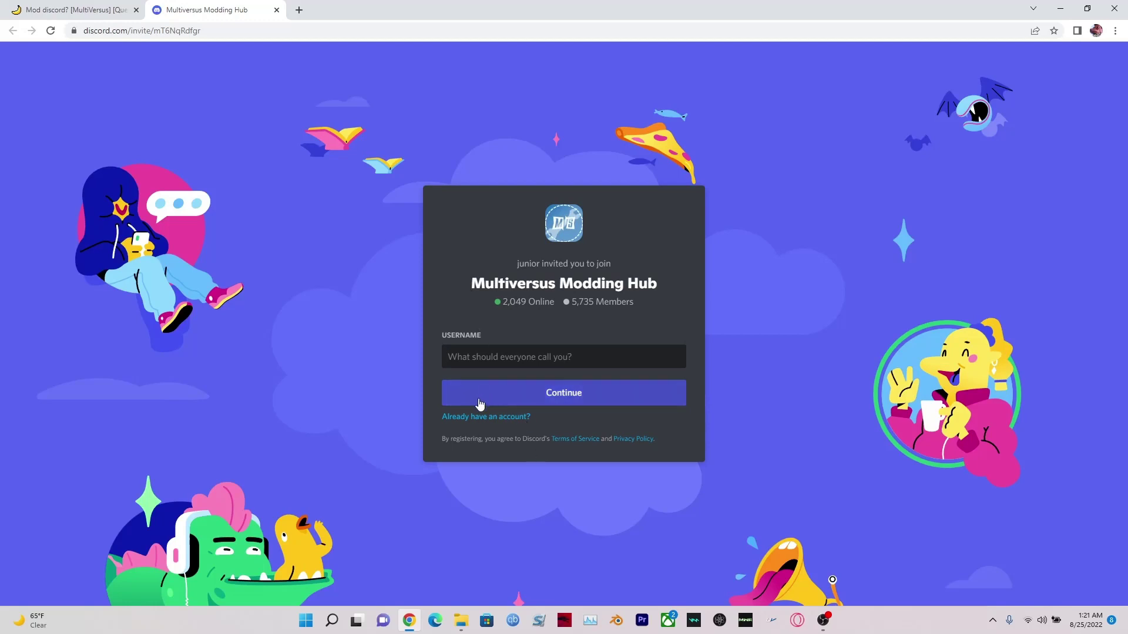
- Find the Discord desktop app through Windows Search and launch it
left_click(331, 621)
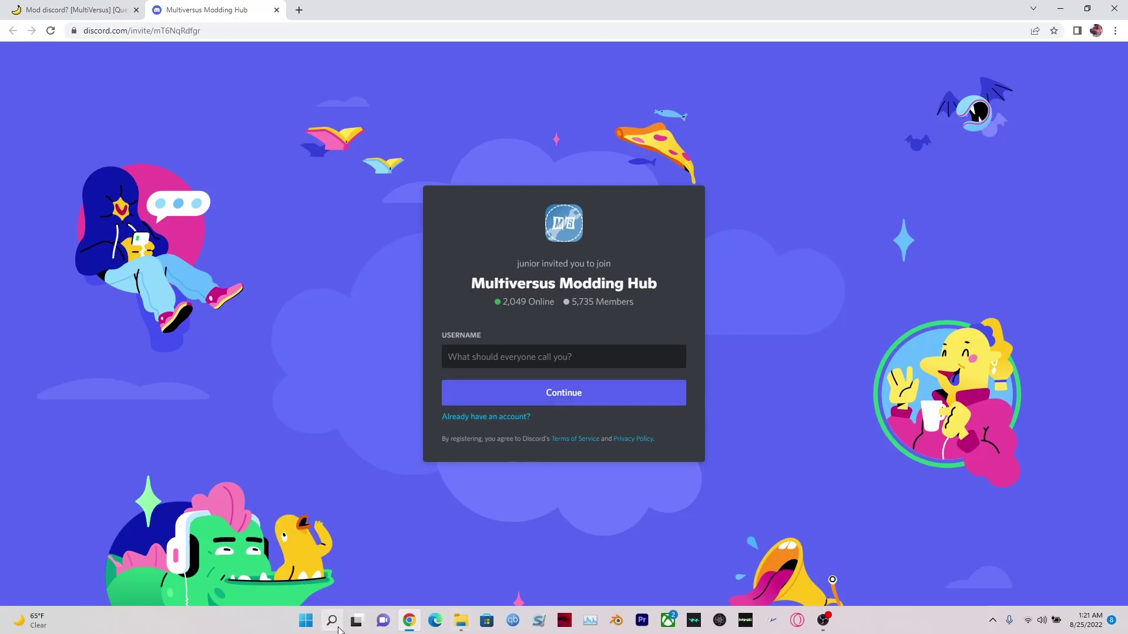
type("dis")
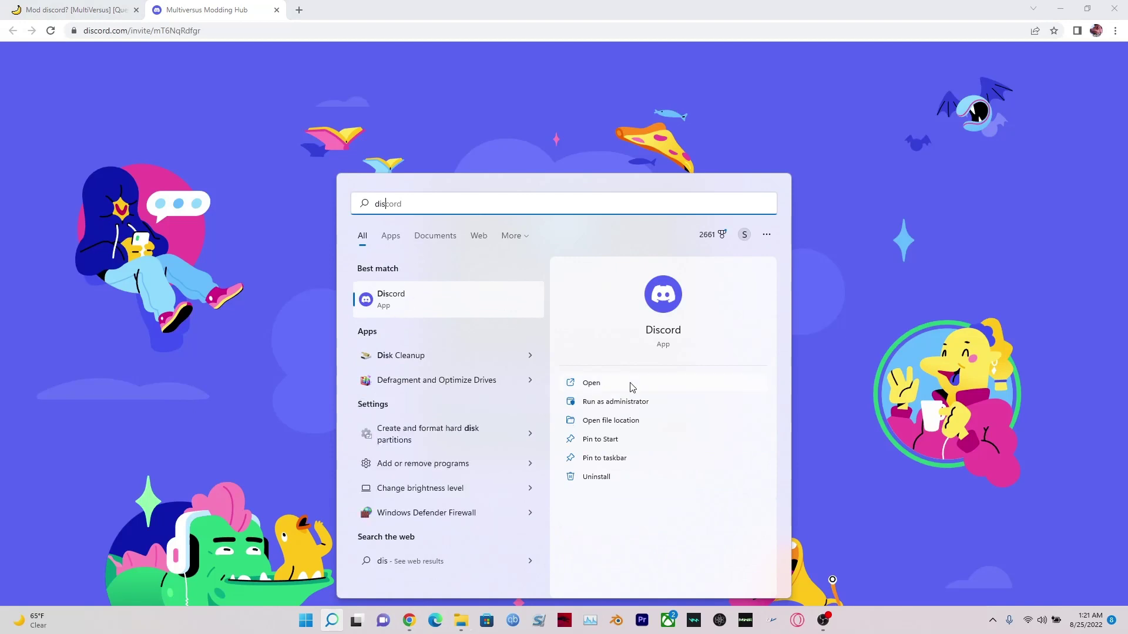
left_click(631, 385)
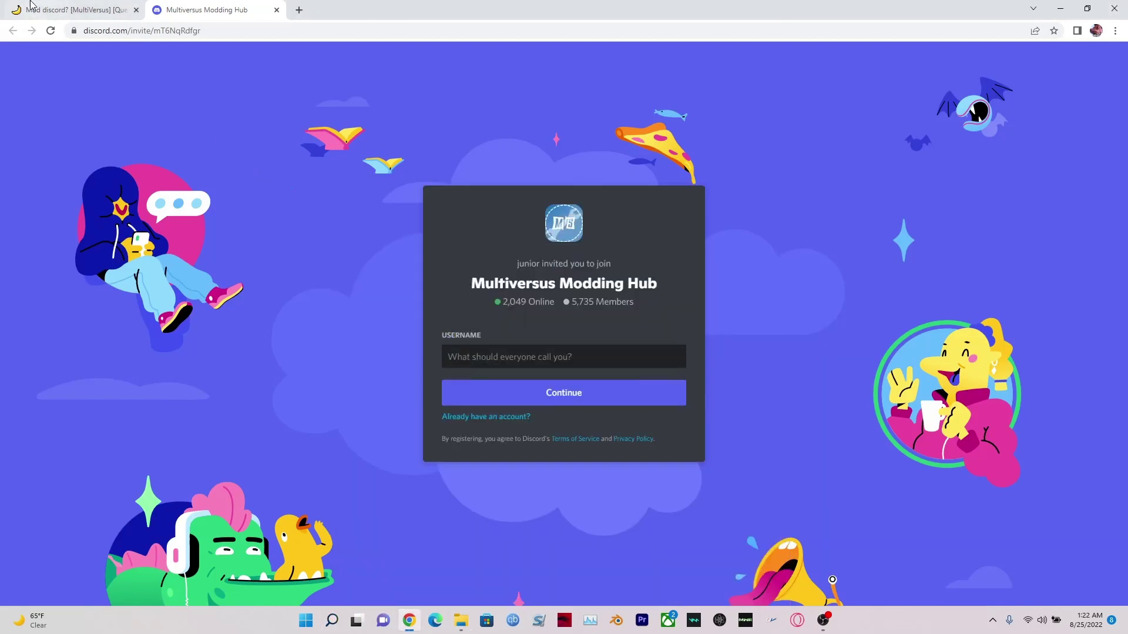
left_click(278, 10)
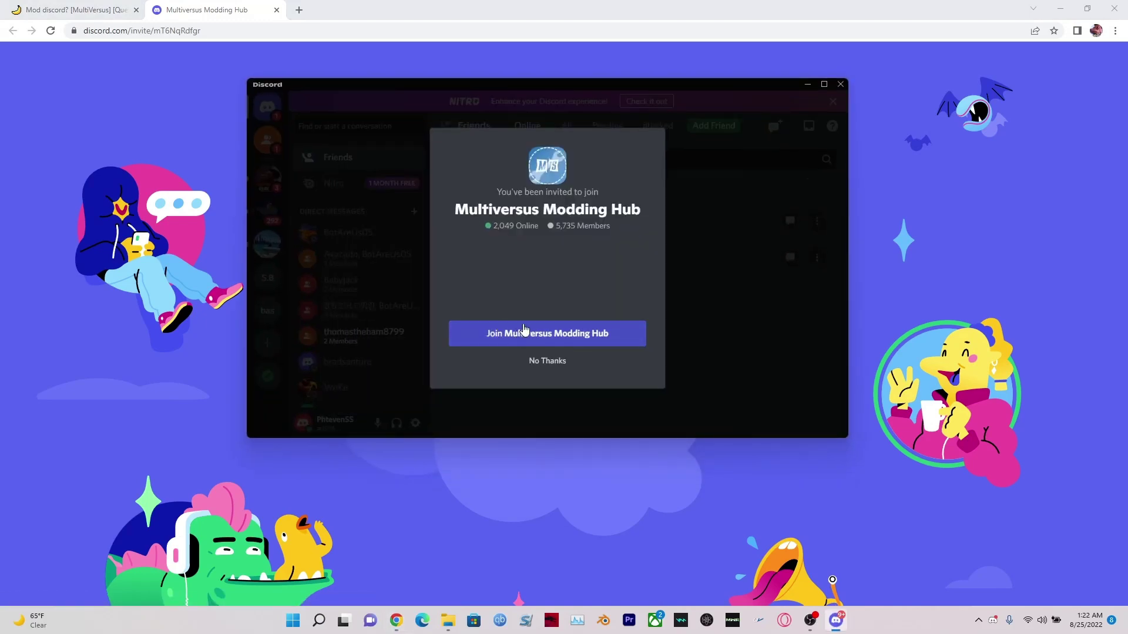
- Join Multiversus Modding Hub, dismiss its welcome overview, and open #announcements
left_click(523, 323)
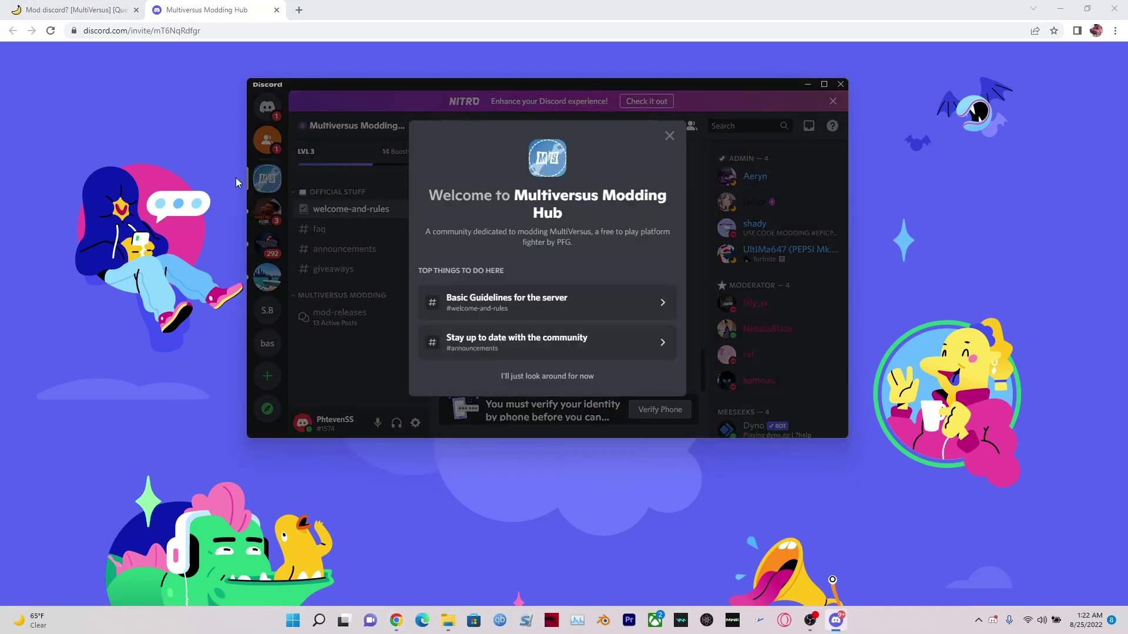
left_click(669, 136)
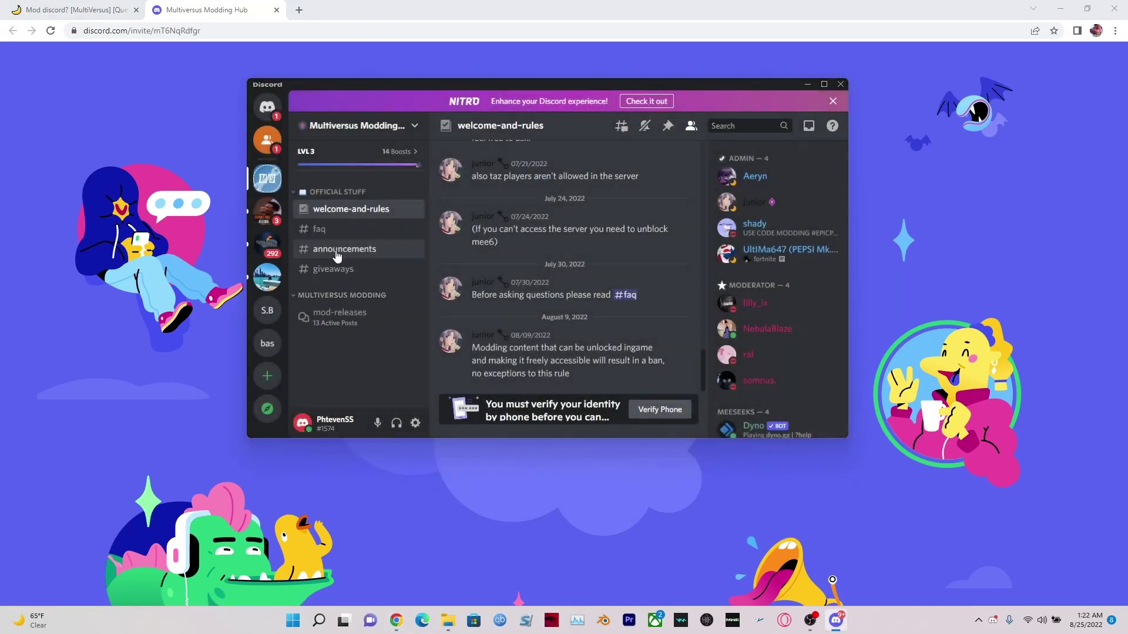
left_click(340, 253)
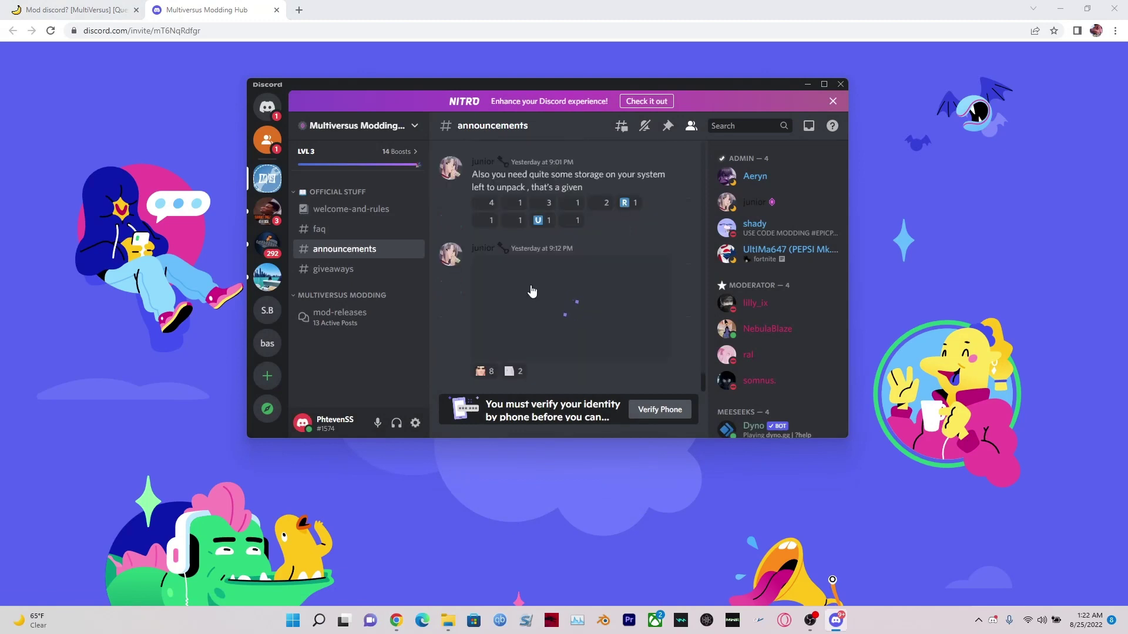
scroll(567, 303, "up", 2)
scroll(567, 304, "up", 2)
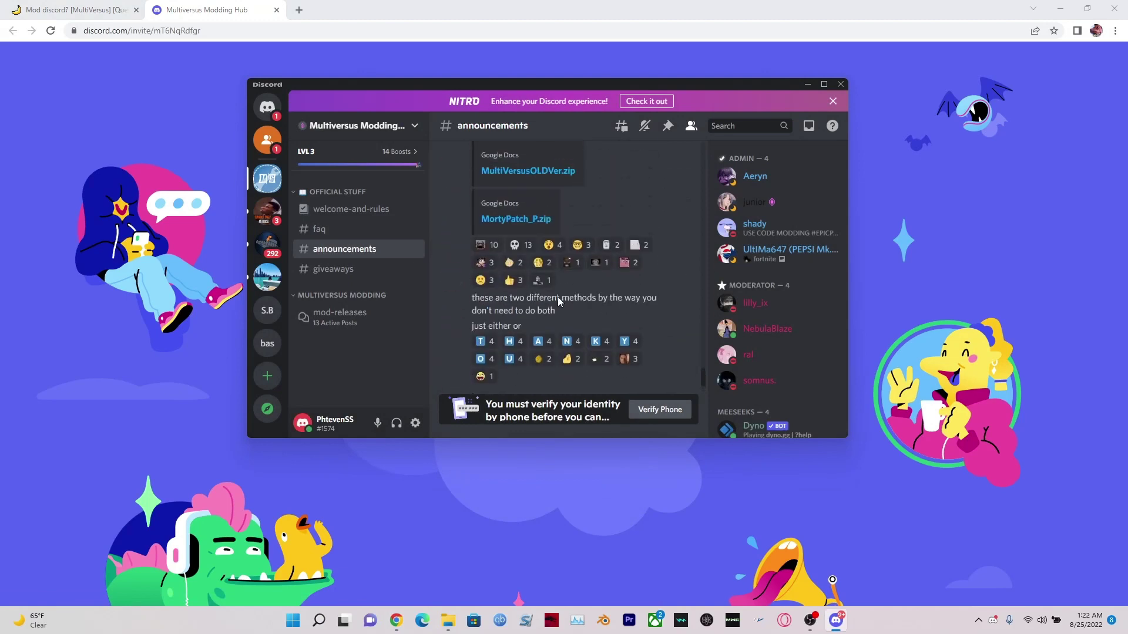
scroll(538, 291, "up", 2)
scroll(502, 273, "up", 2)
scroll(461, 256, "up", 2)
scroll(461, 255, "up", 2)
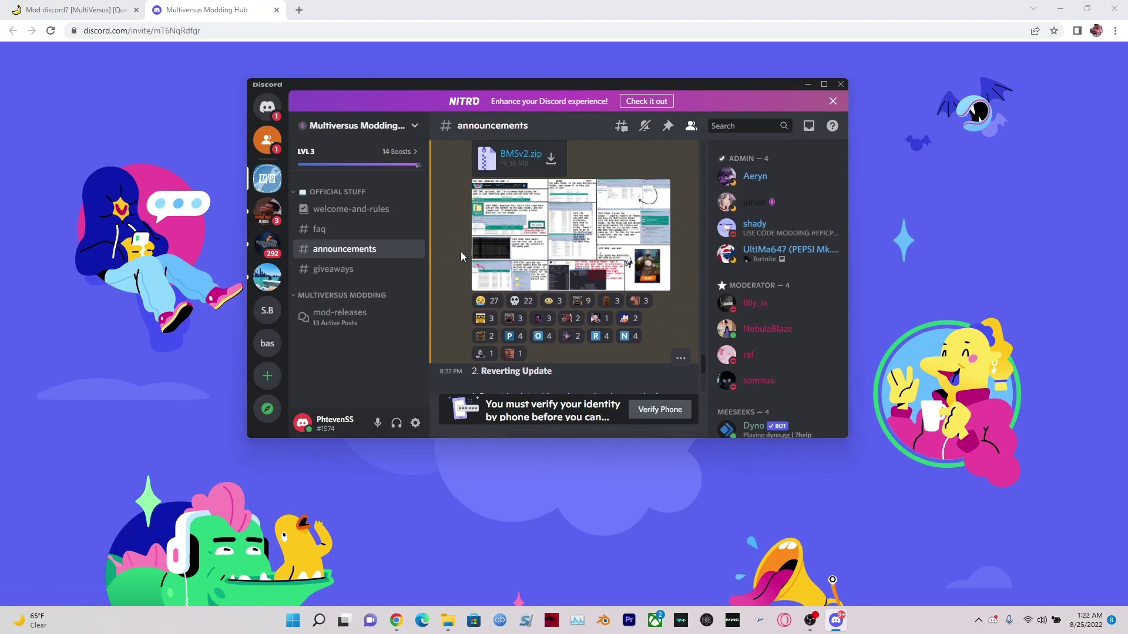
scroll(465, 247, "up", 2)
scroll(470, 238, "up", 2)
scroll(474, 228, "up", 2)
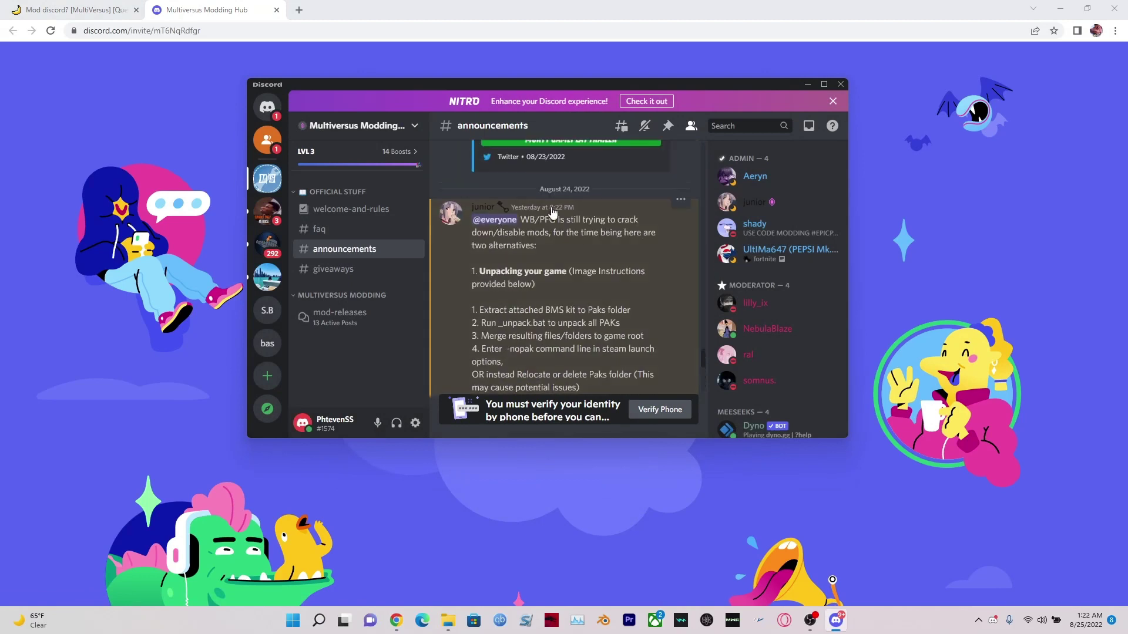
scroll(531, 217, "down", 2)
scroll(525, 214, "down", 3)
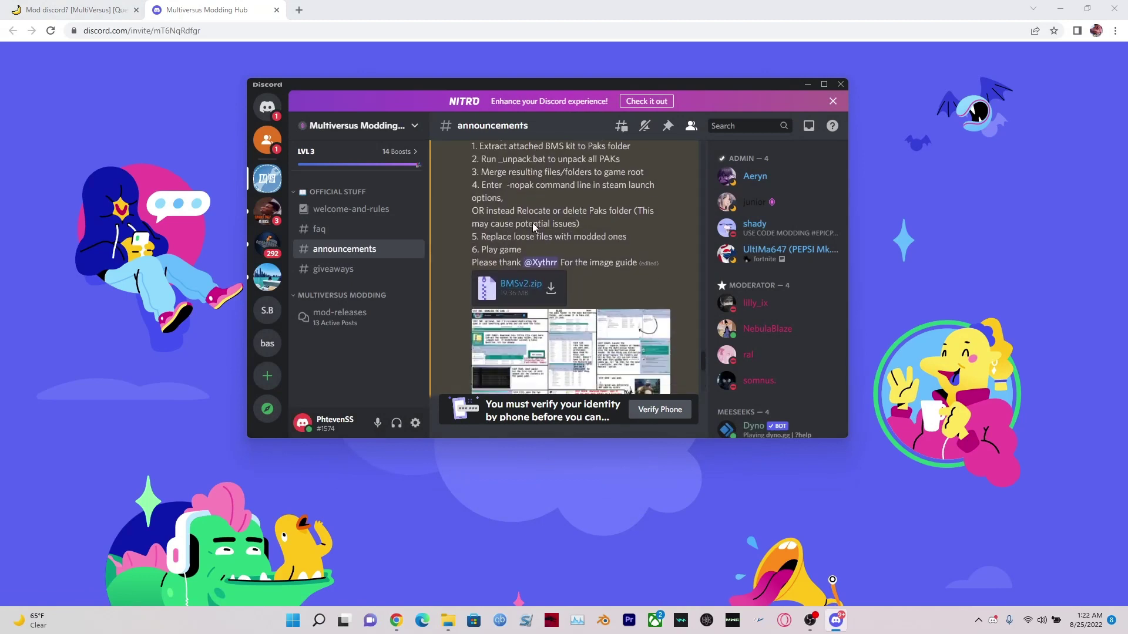
scroll(518, 209, "down", 1)
scroll(507, 224, "down", 2)
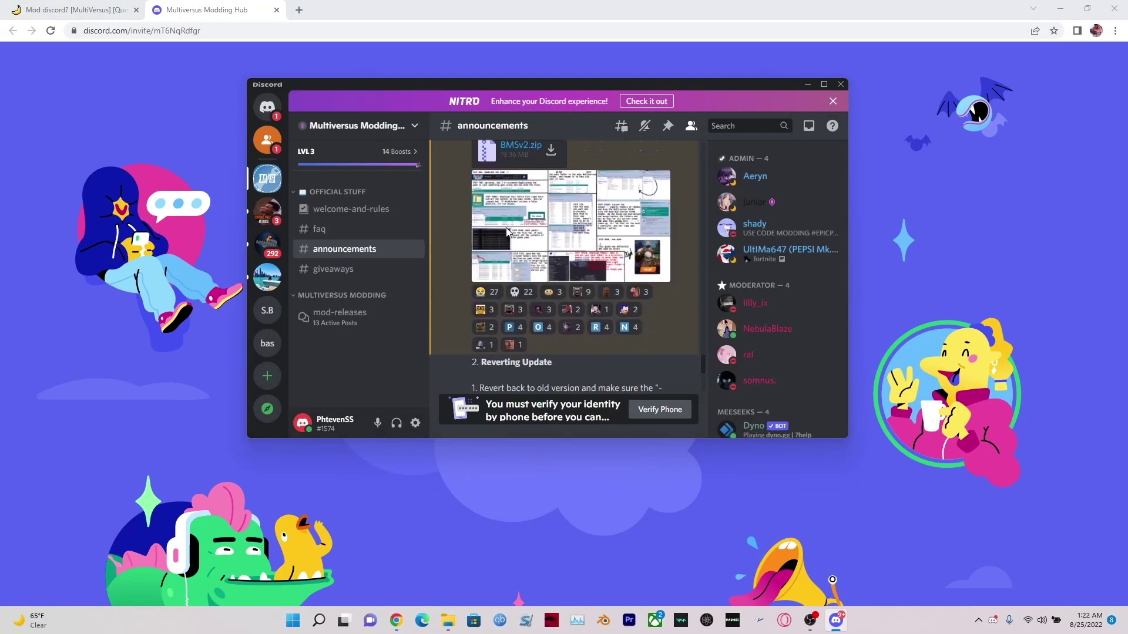
scroll(502, 231, "down", 2)
scroll(500, 238, "down", 1)
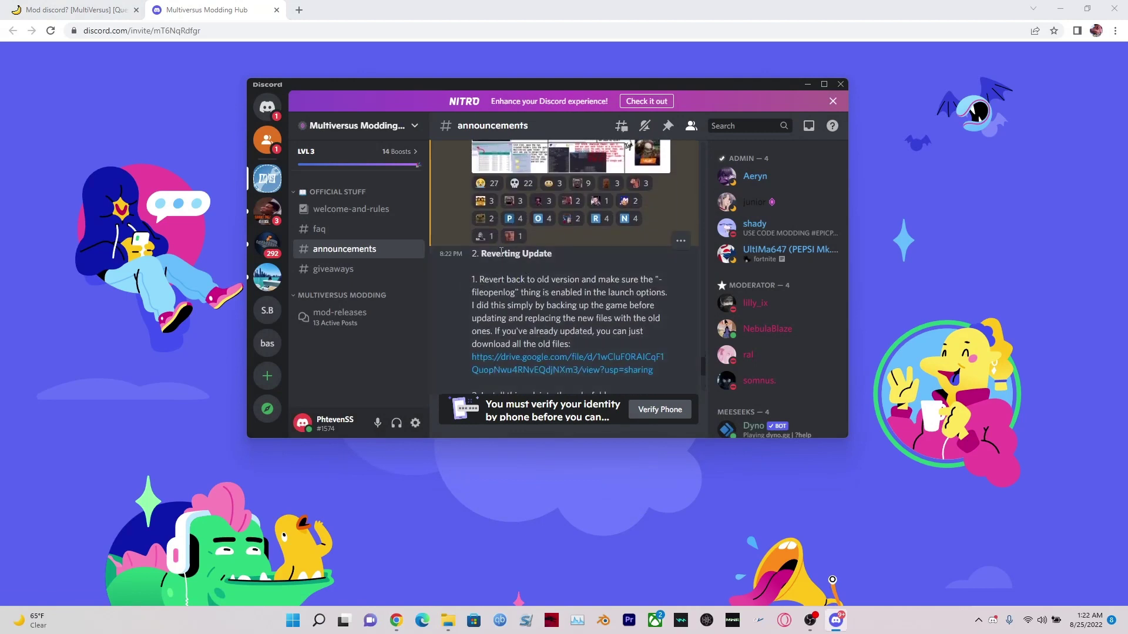
scroll(500, 238, "down", 2)
scroll(507, 232, "down", 2)
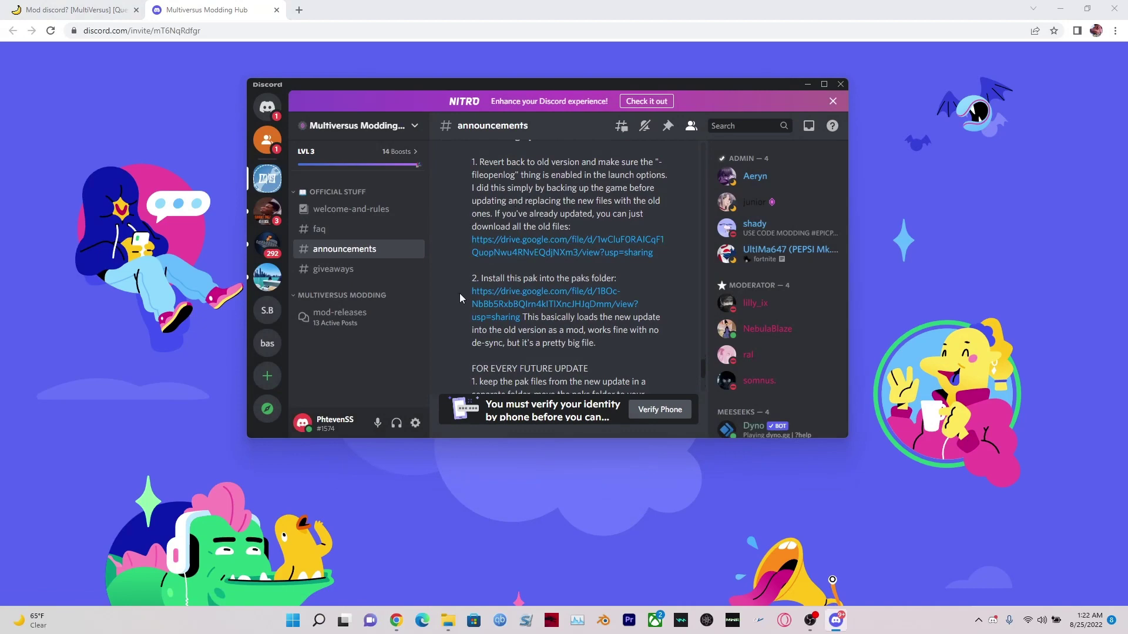
scroll(529, 267, "down", 2)
scroll(528, 273, "down", 6)
scroll(526, 280, "down", 2)
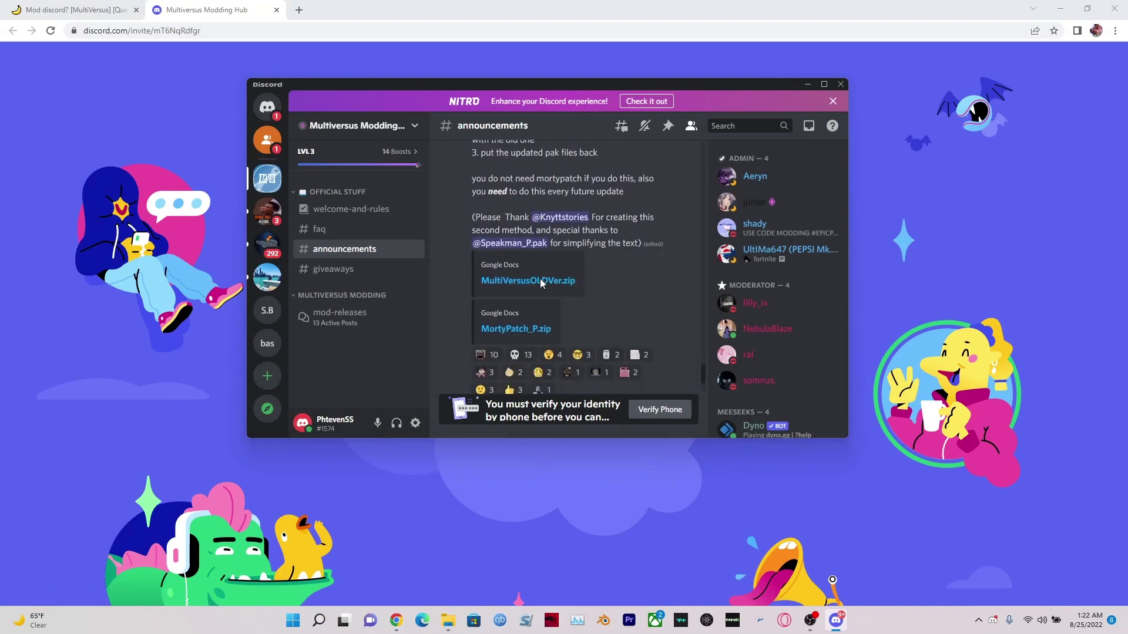
- Open MultiVersusOLDVer.zip on Google Drive and download it despite the virus-scan warning
left_click(520, 282)
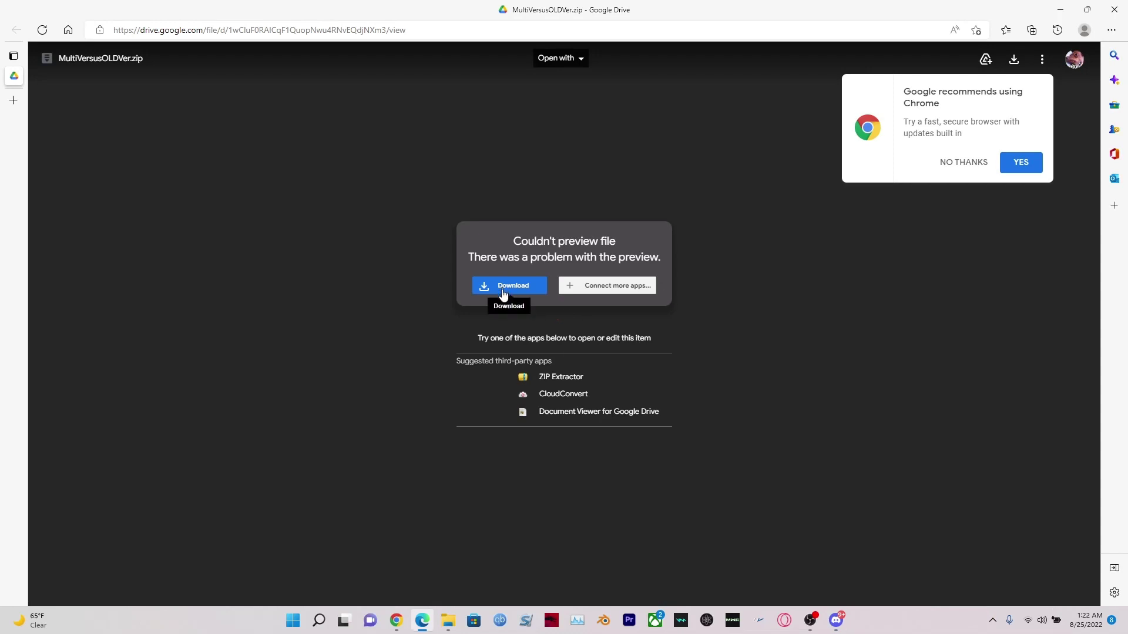
left_click(503, 294)
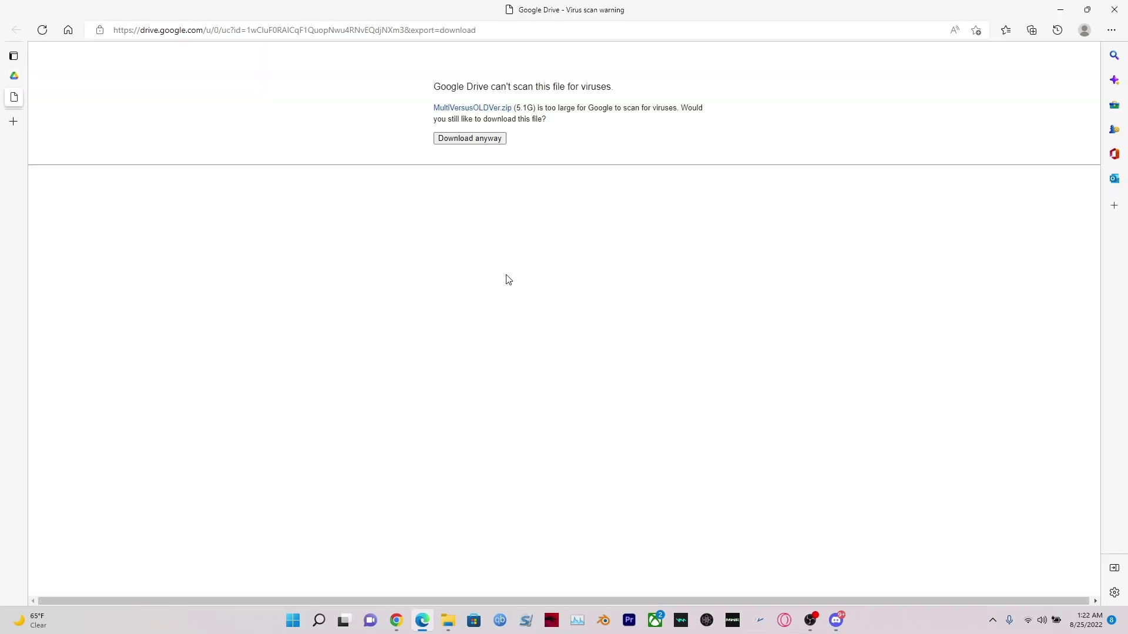
left_click(437, 142)
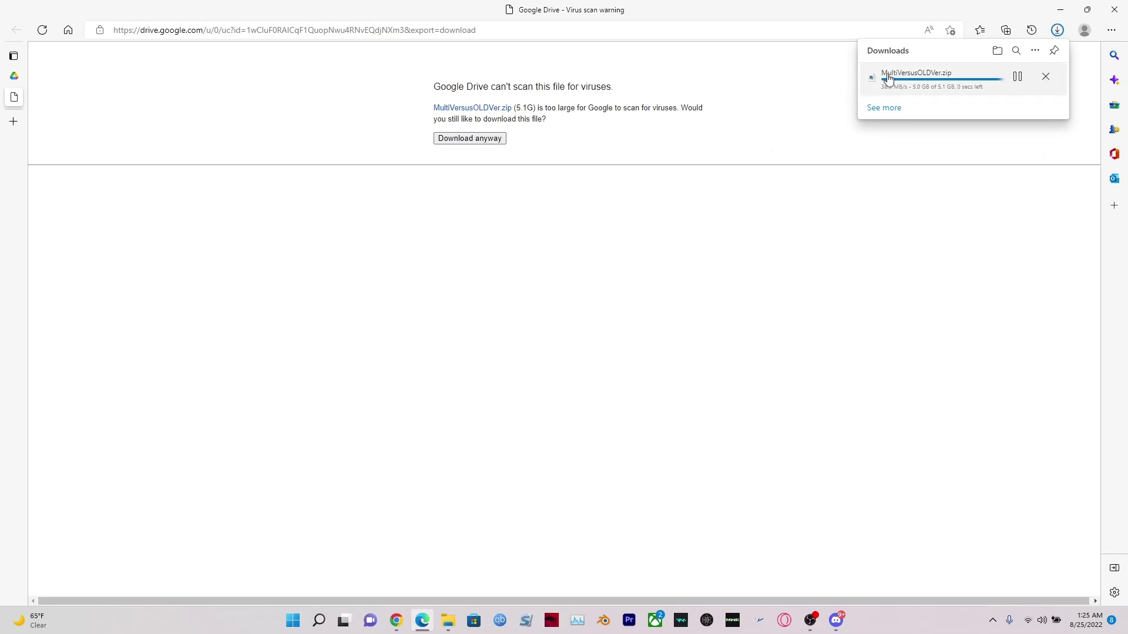
- Close the Edge window left open after the first download
left_click(1112, 9)
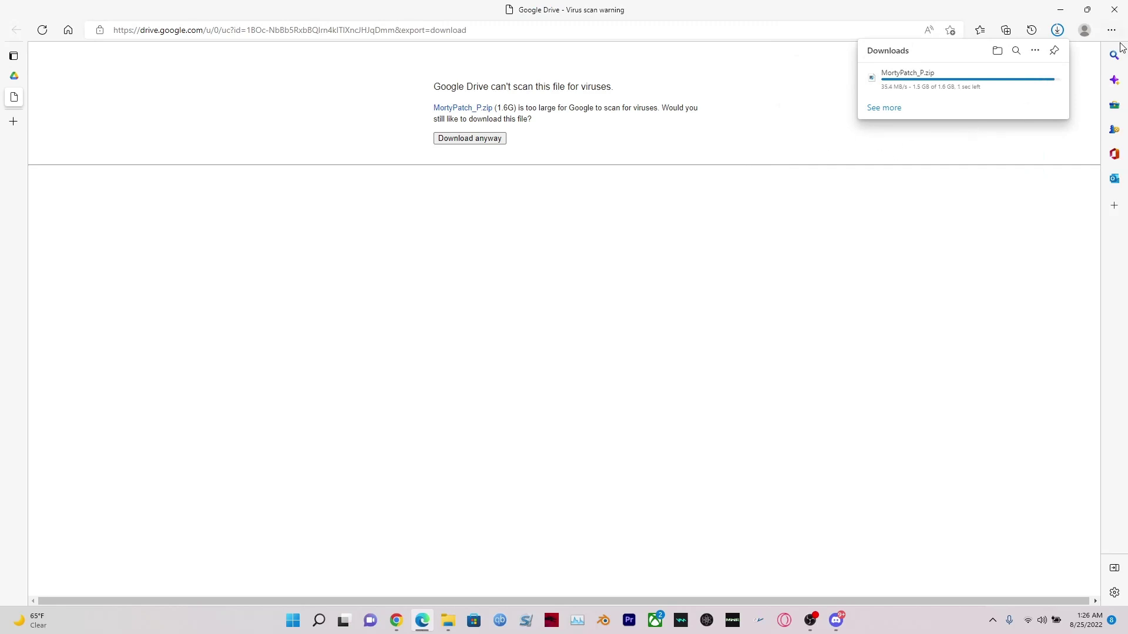
- Close the download page, minimize the covering windows, and launch Steam from Windows Search
left_click(1115, 9)
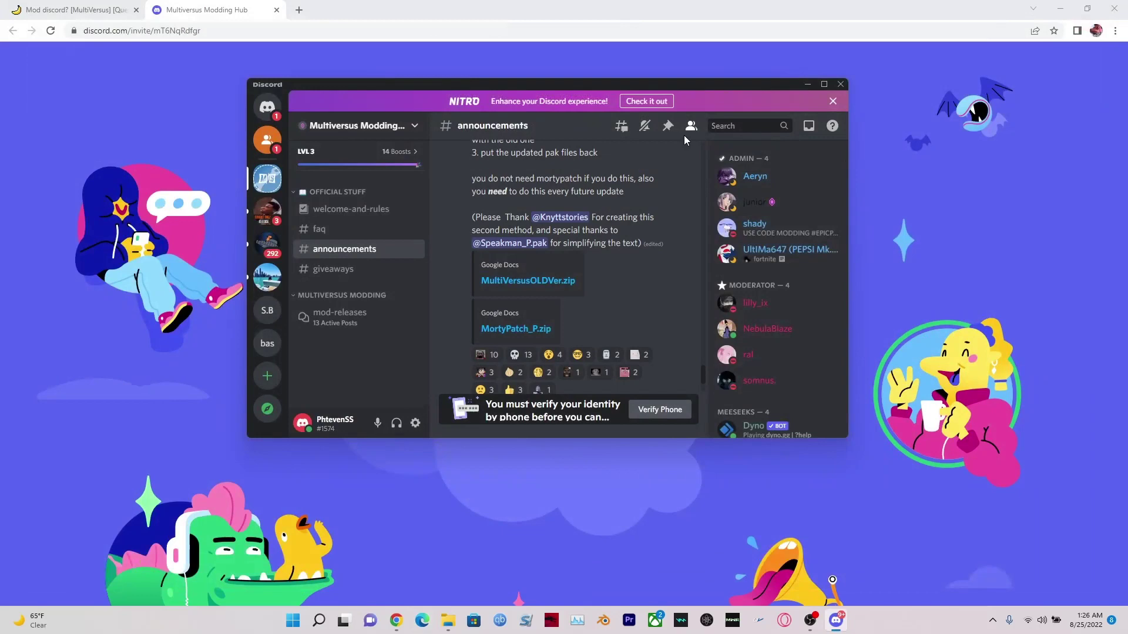
left_click(1102, 18)
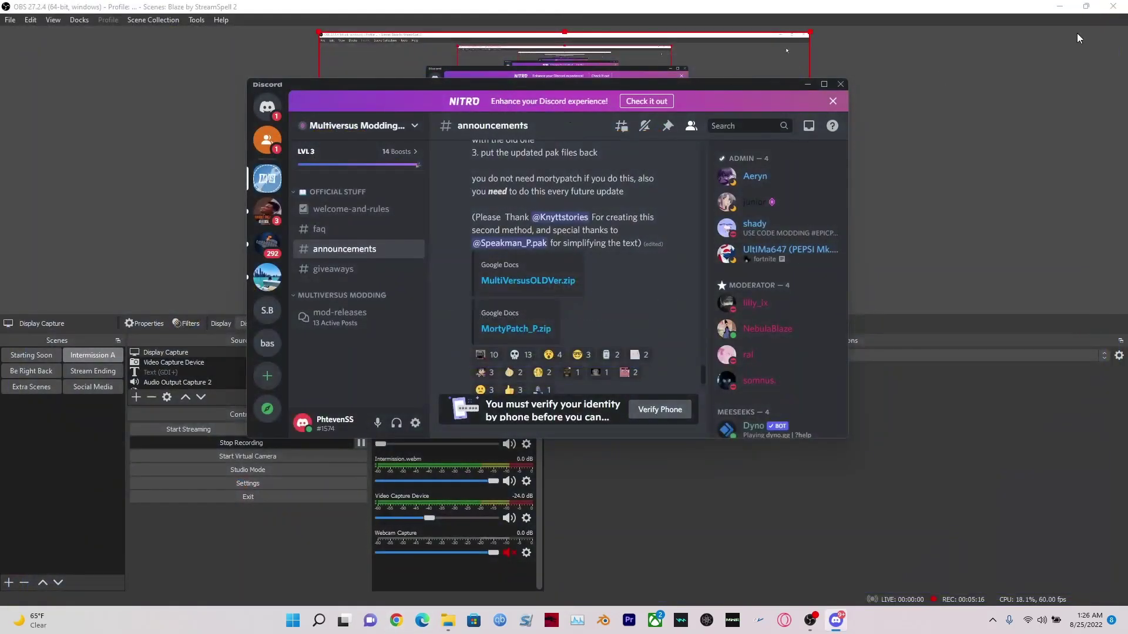
left_click(1059, 7)
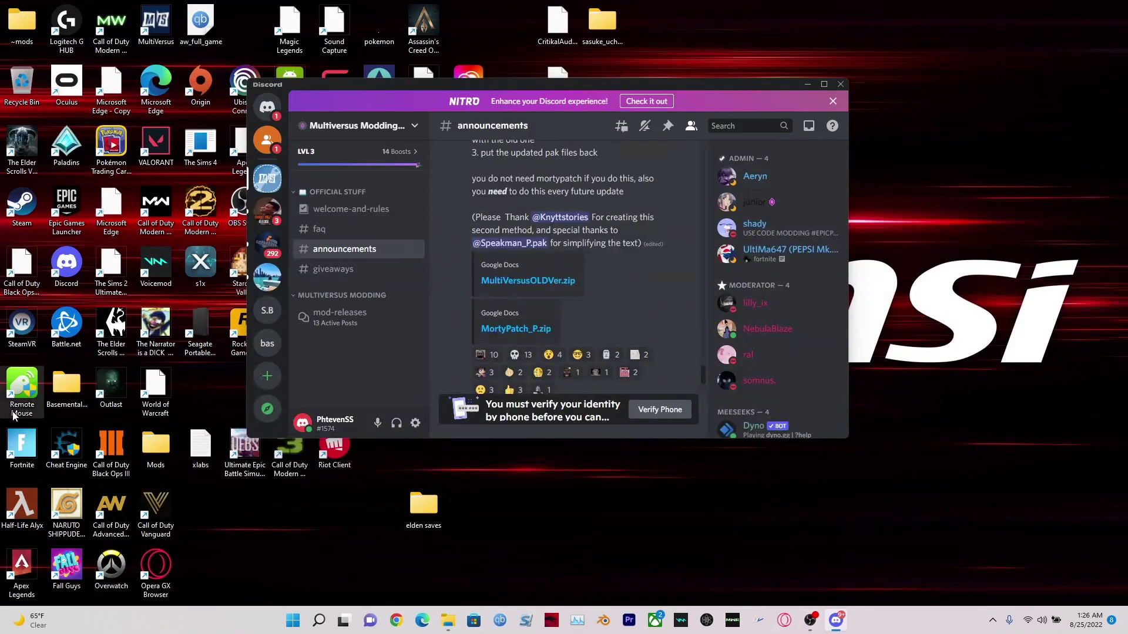
left_click(319, 621)
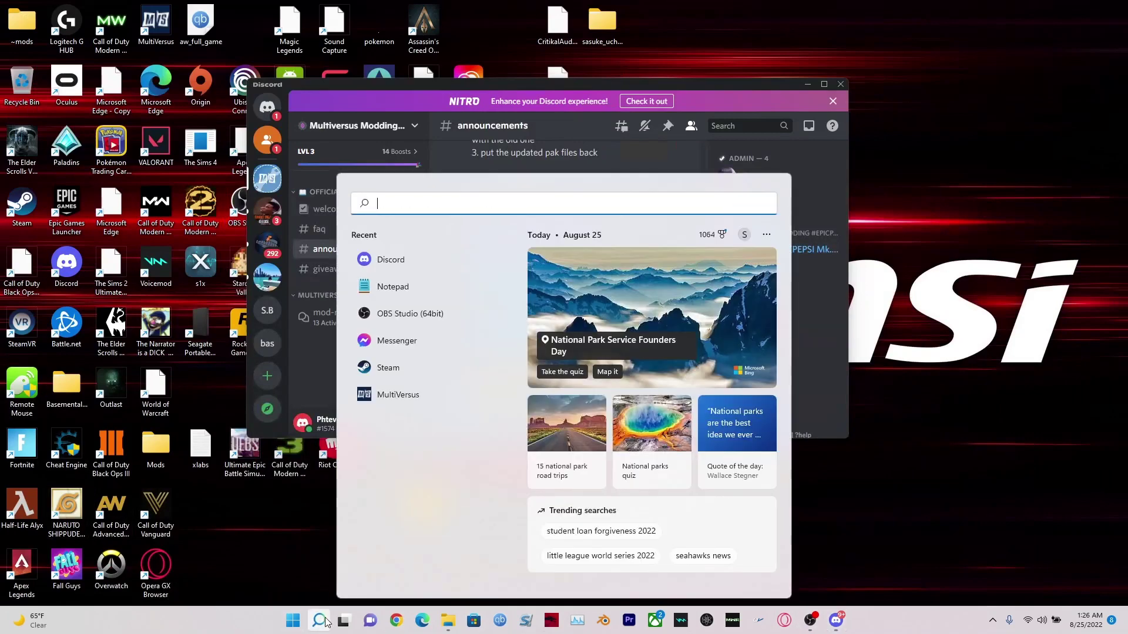
type("ste")
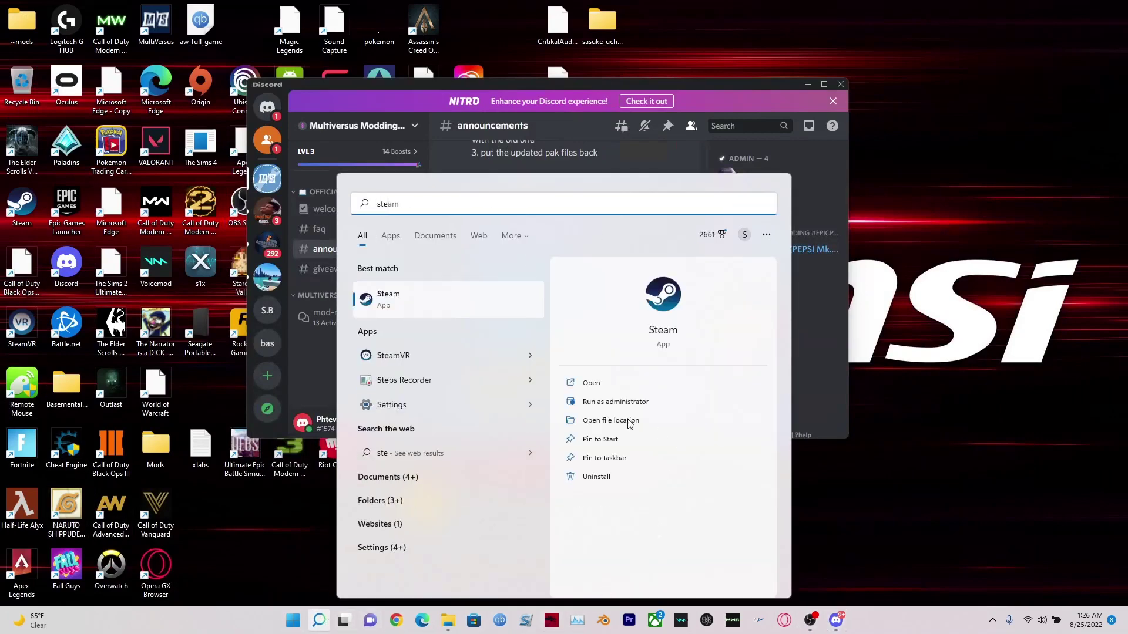
key("Return")
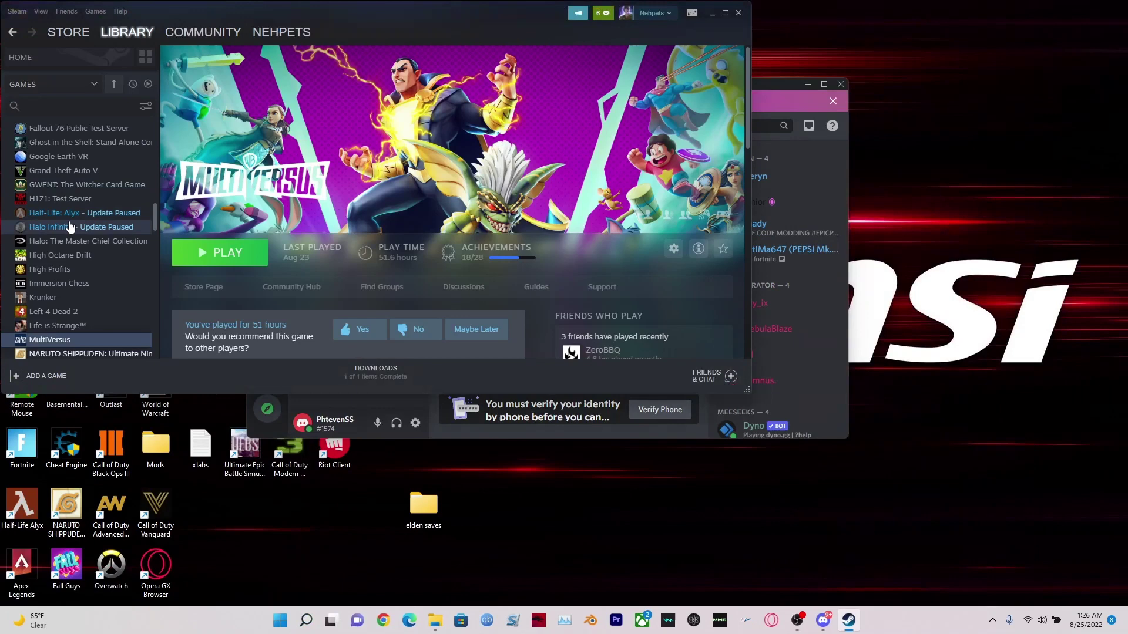
- Open MultiVersusOLDVer.zip from Downloads with the WinRAR archiver
right_click(46, 285)
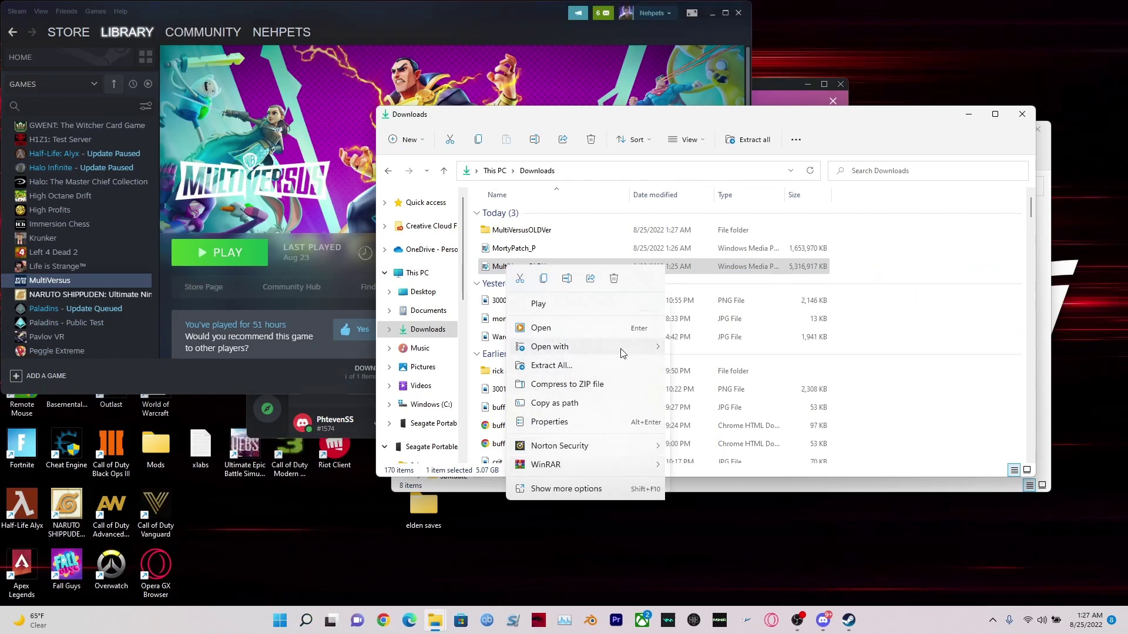
mouse_move(549, 346)
left_click(729, 403)
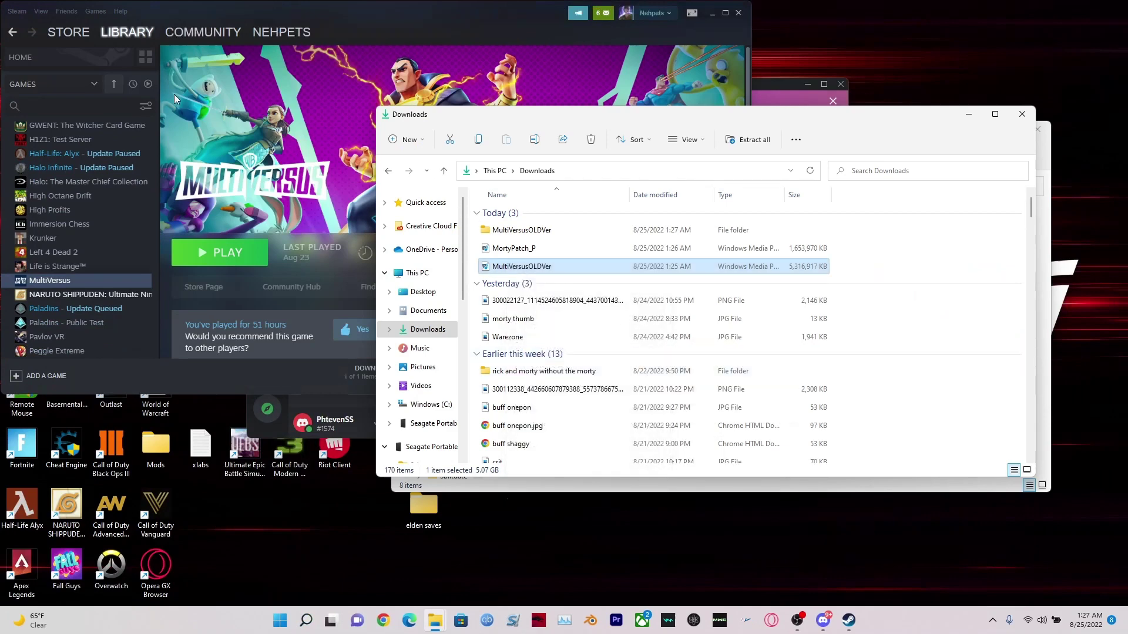
left_click(524, 275)
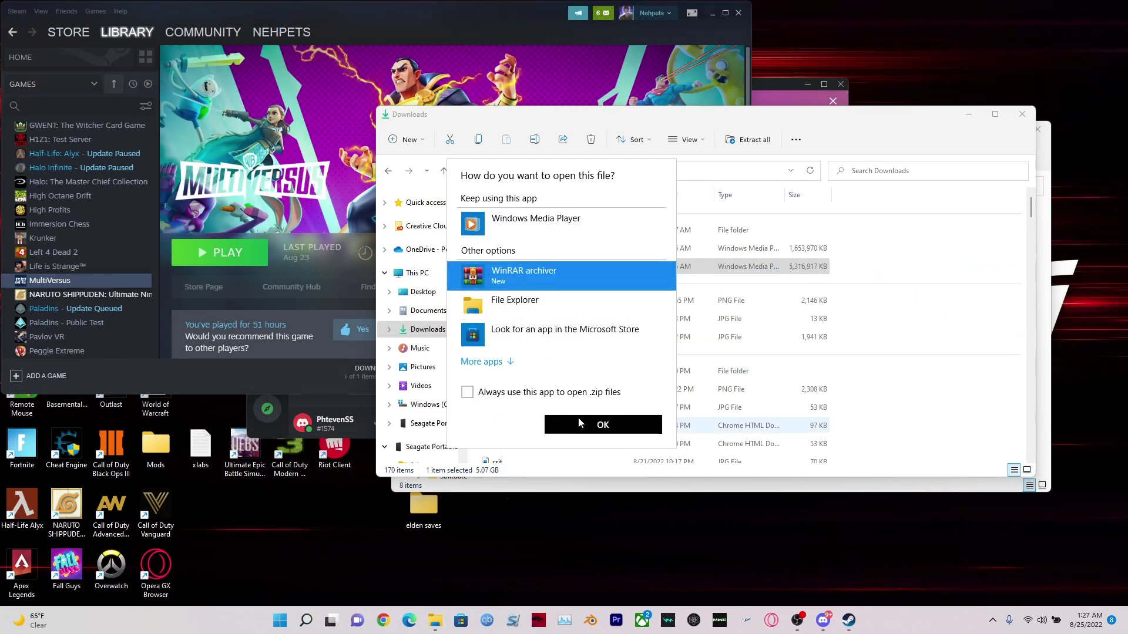
left_click(578, 420)
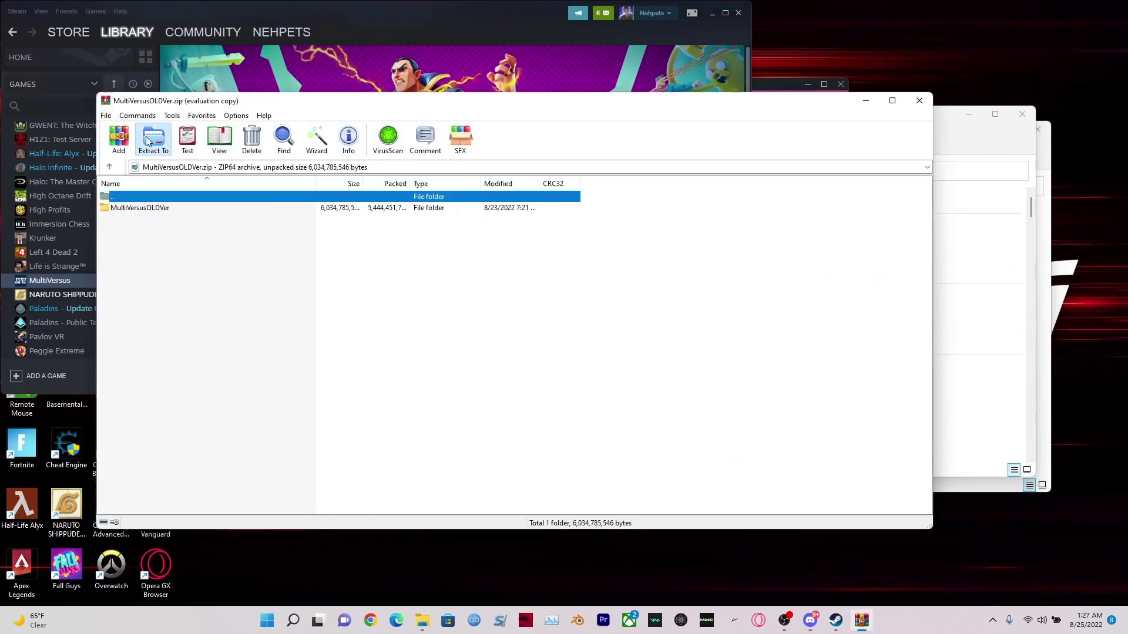
- Check the game folder's path against WinRAR's extraction settings, then cancel them
left_click(152, 139)
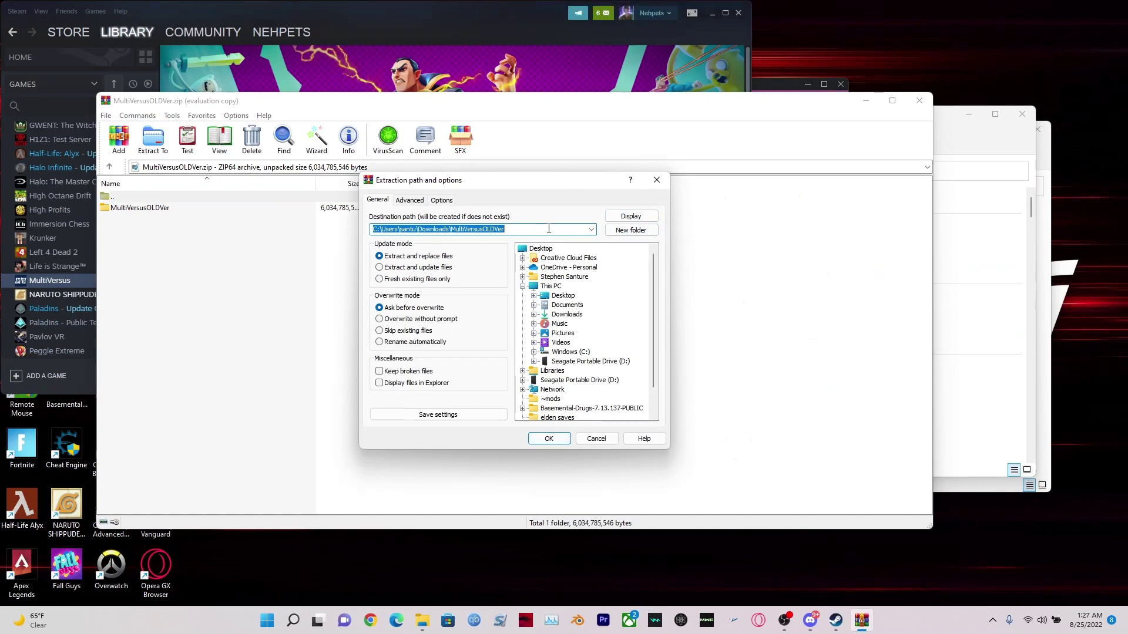
mouse_move(422, 621)
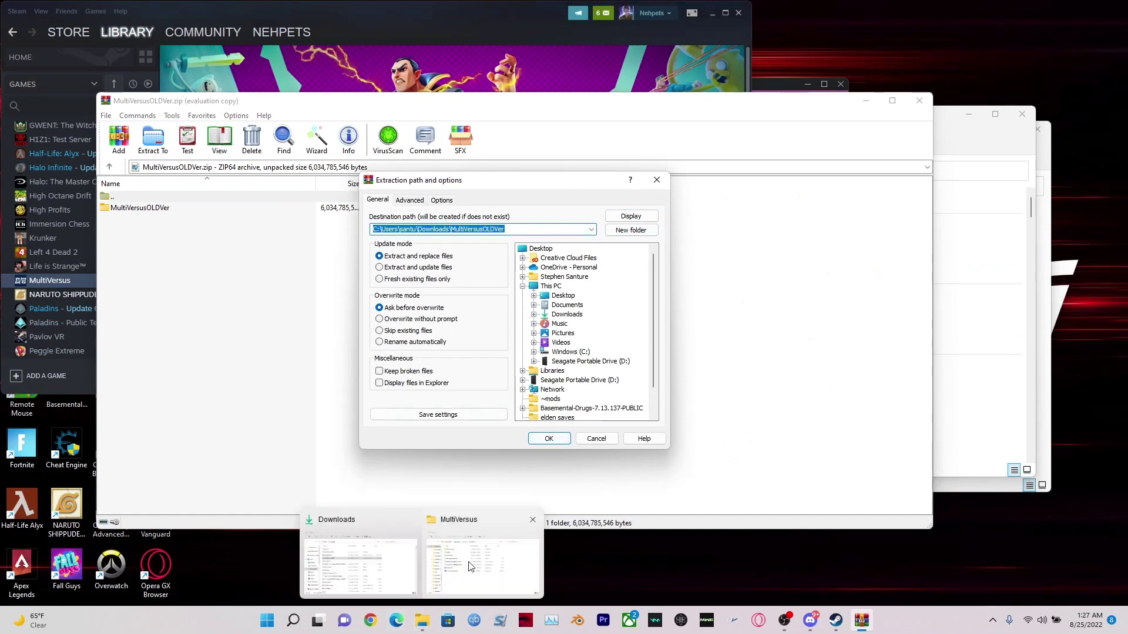
left_click(469, 568)
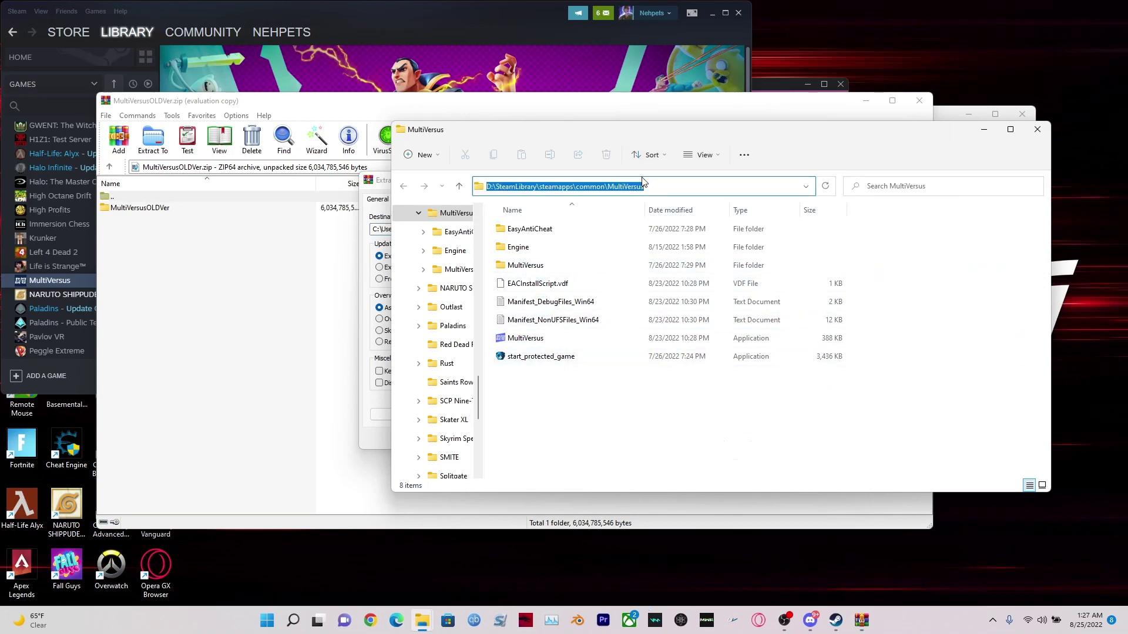
left_click(242, 244)
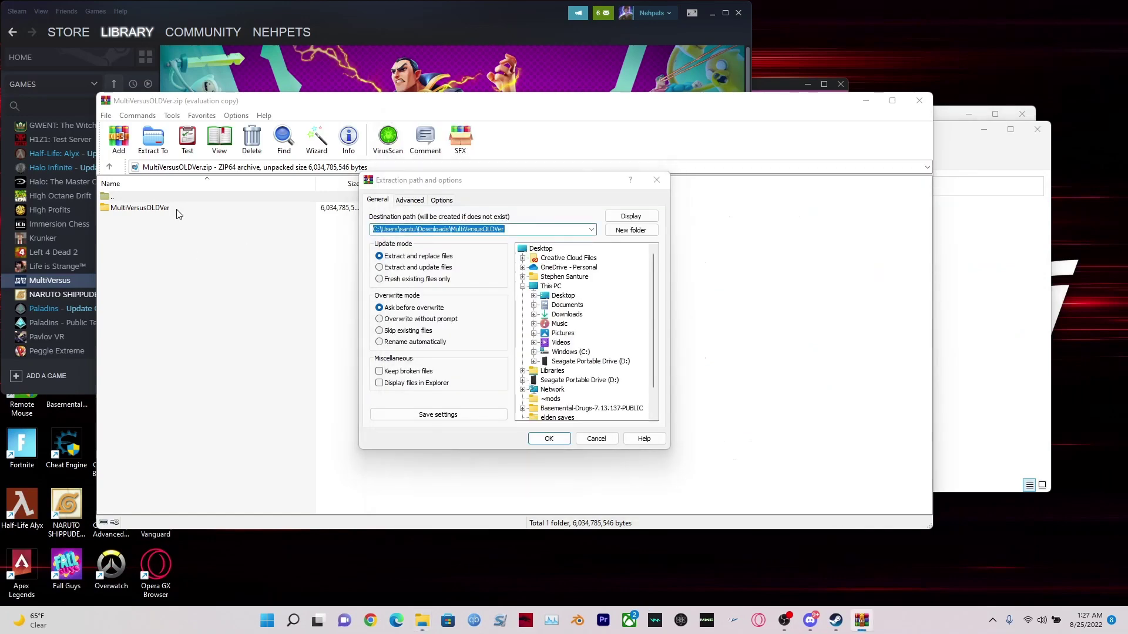
left_click(662, 183)
- Extract the MultiVersusOLDVer folder's contents to D:\SteamLibrary\steamapps\common\MultiVersus, replacing all files
double_click(159, 208)
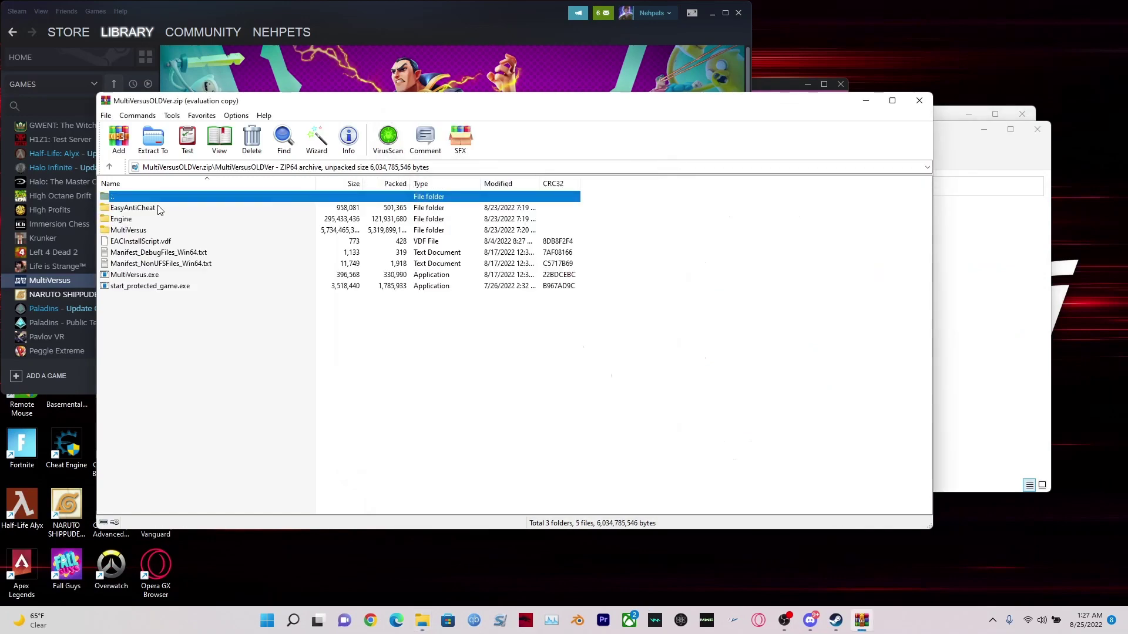
left_click(152, 139)
key("BackSpace")
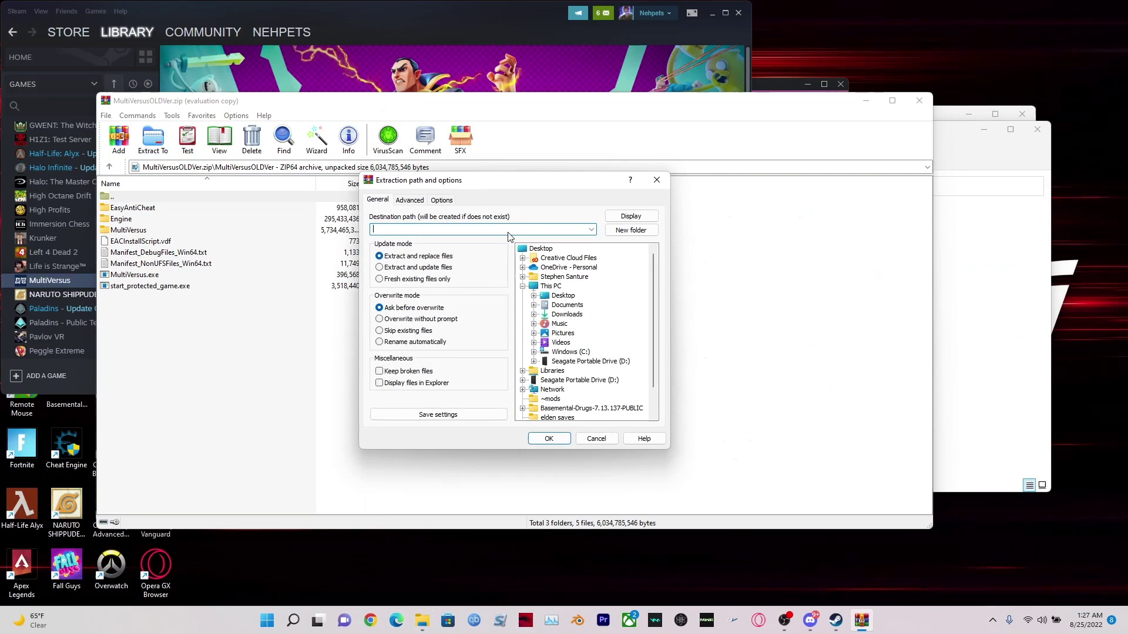
key("ctrl+v")
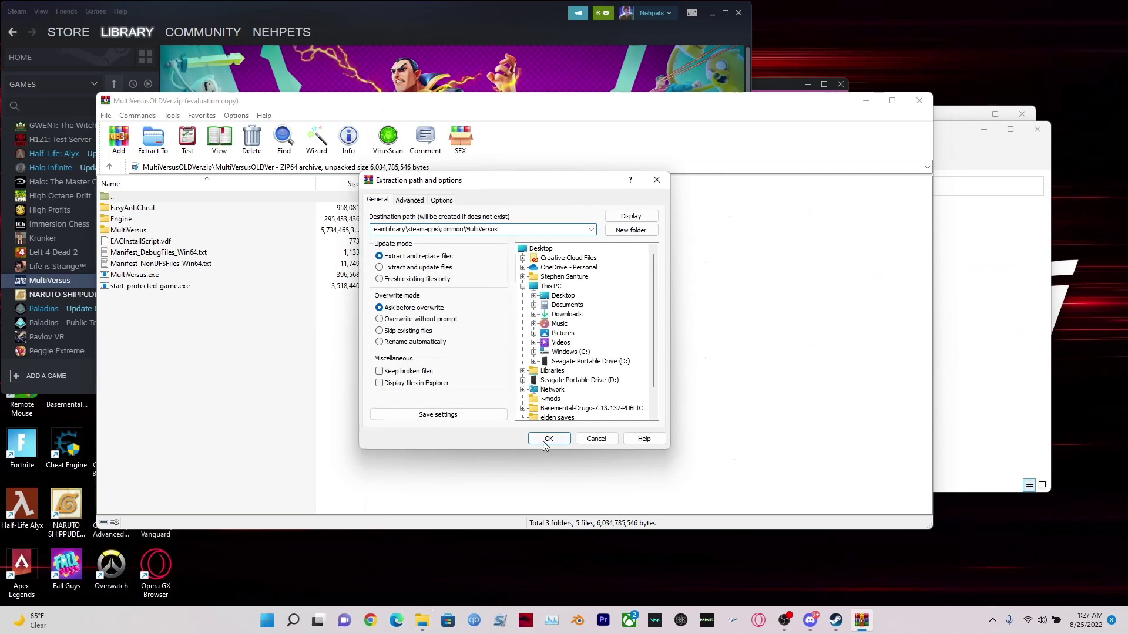
left_click(544, 441)
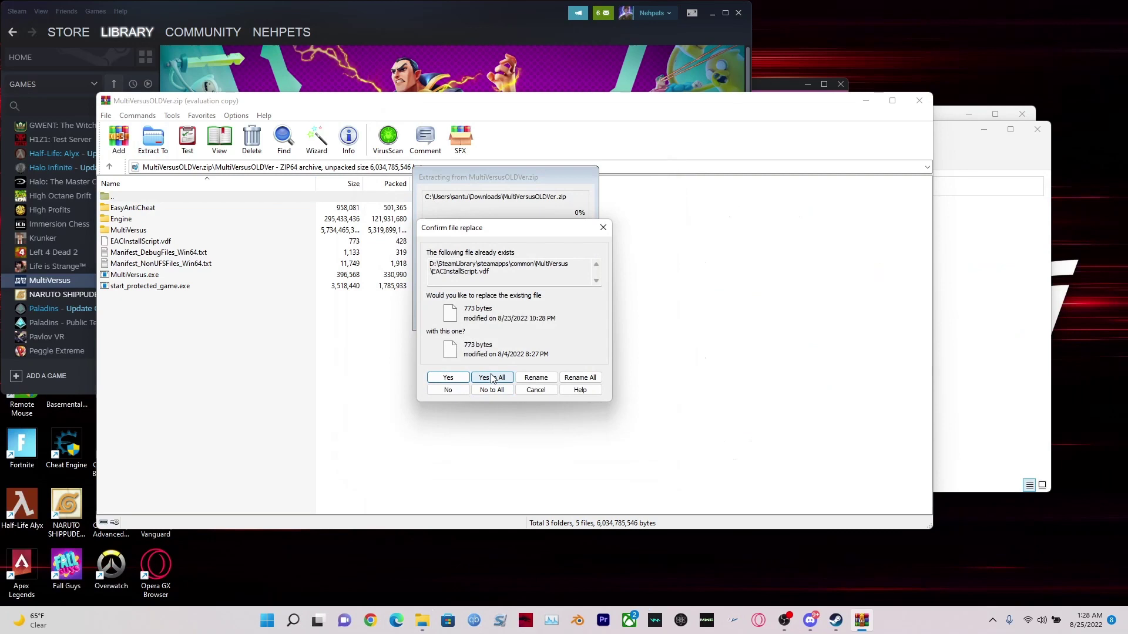
left_click(493, 380)
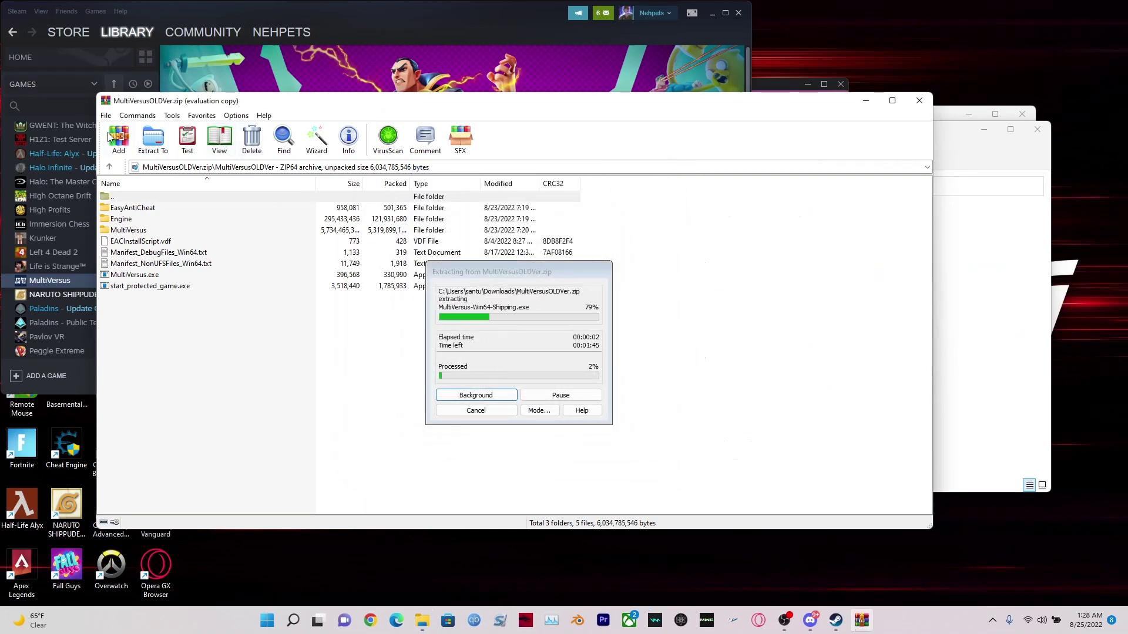
left_click(991, 312)
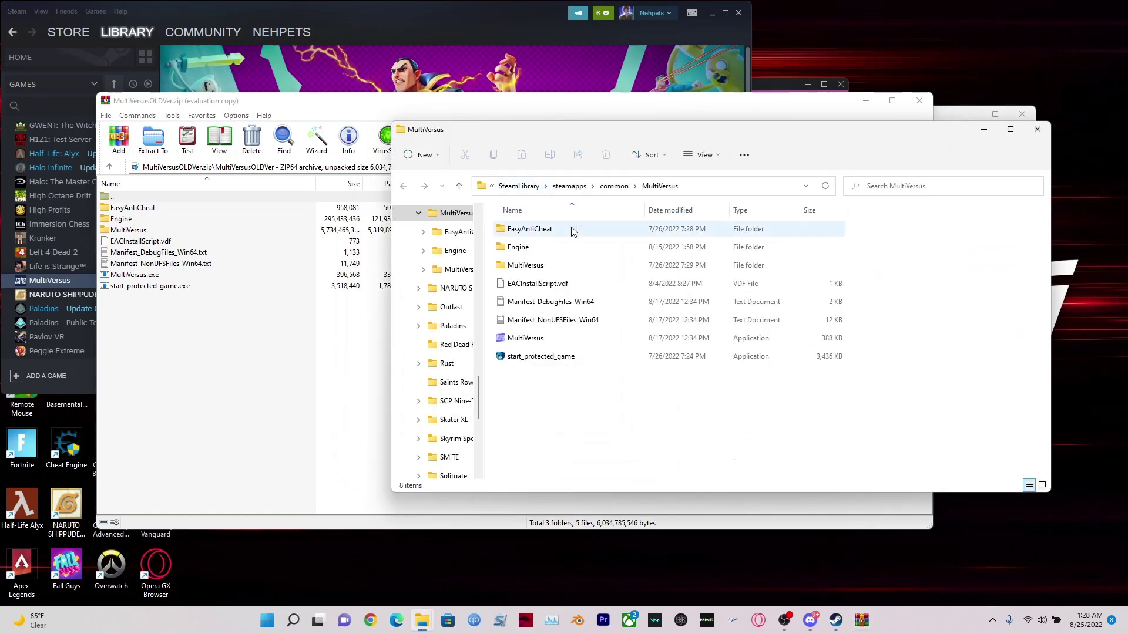
left_click(244, 381)
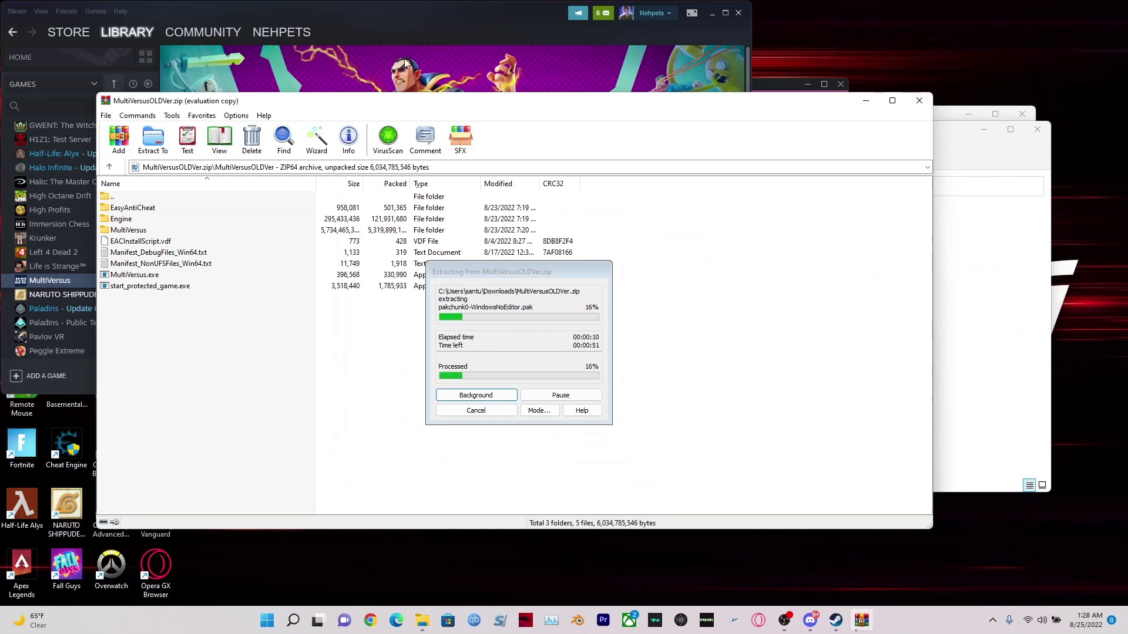
left_click(345, 63)
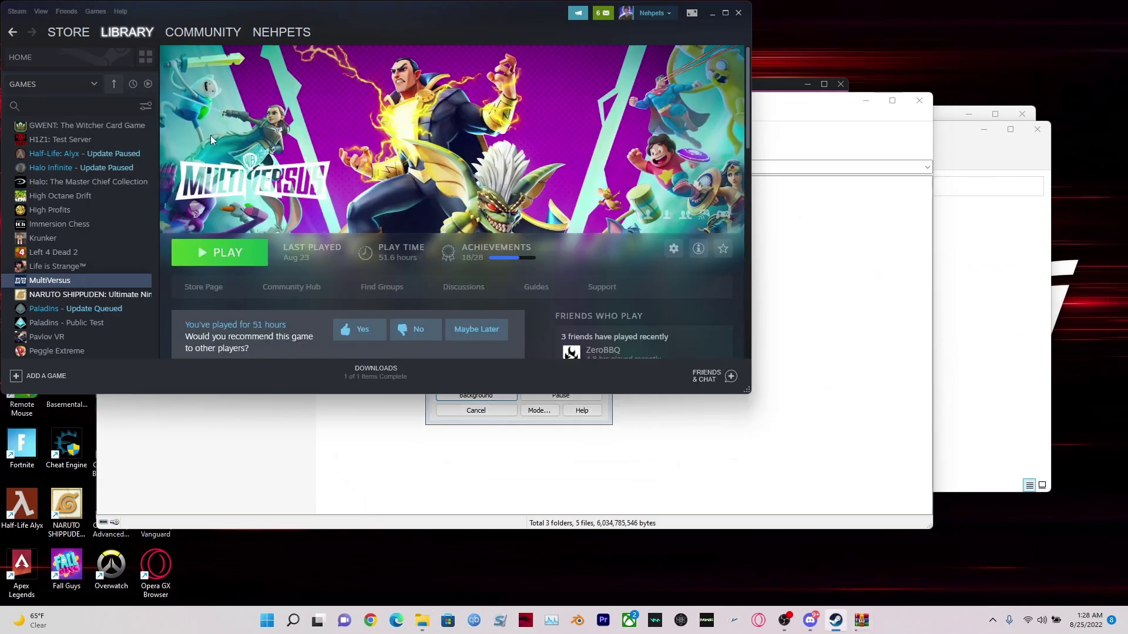
right_click(52, 288)
mouse_move(74, 255)
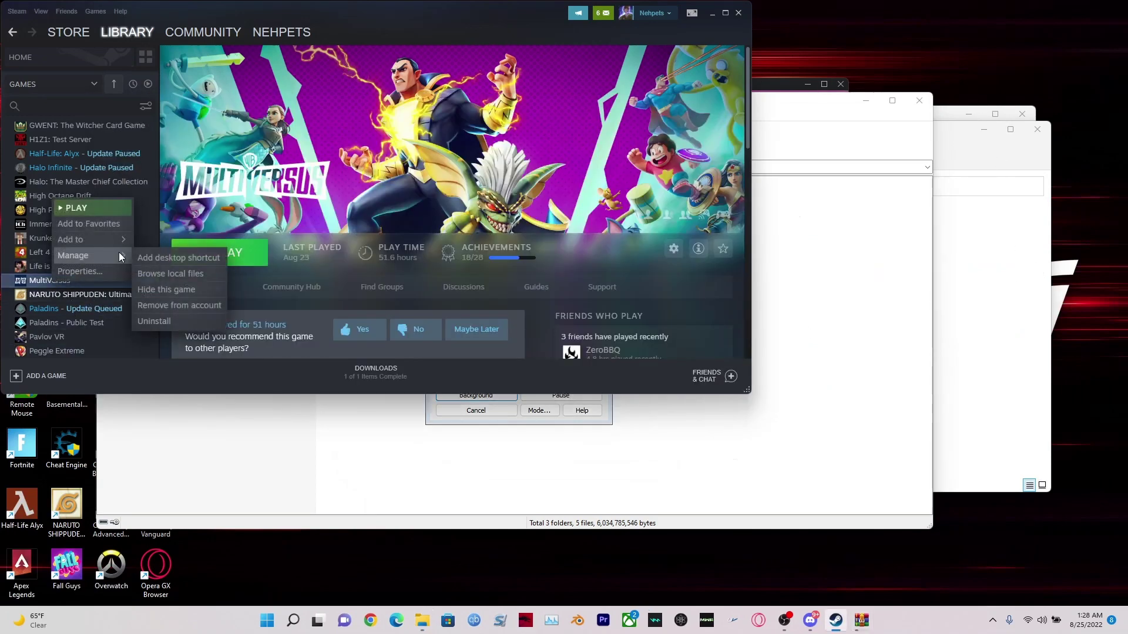
left_click(88, 272)
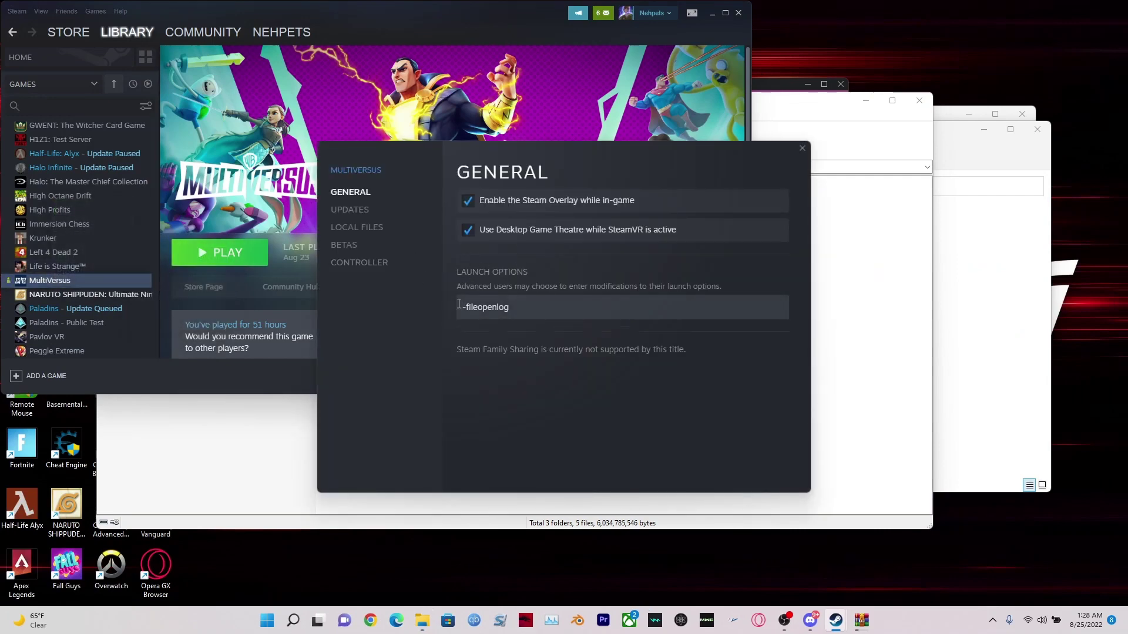
left_click(456, 306)
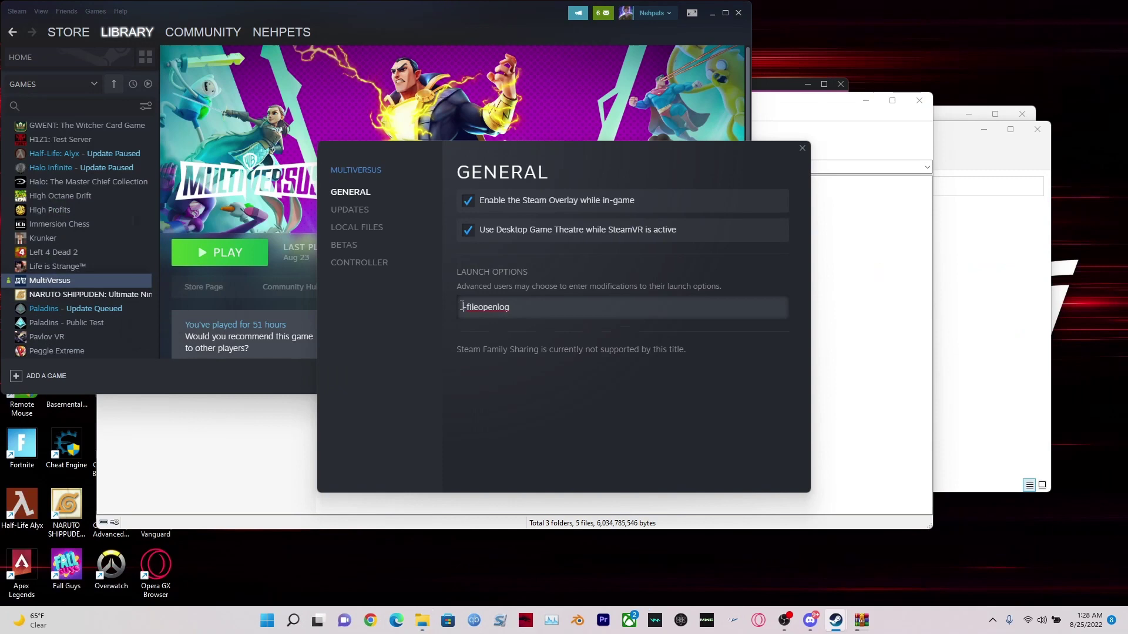
left_click_drag(463, 306, 522, 307)
left_click(522, 307)
left_click(801, 151)
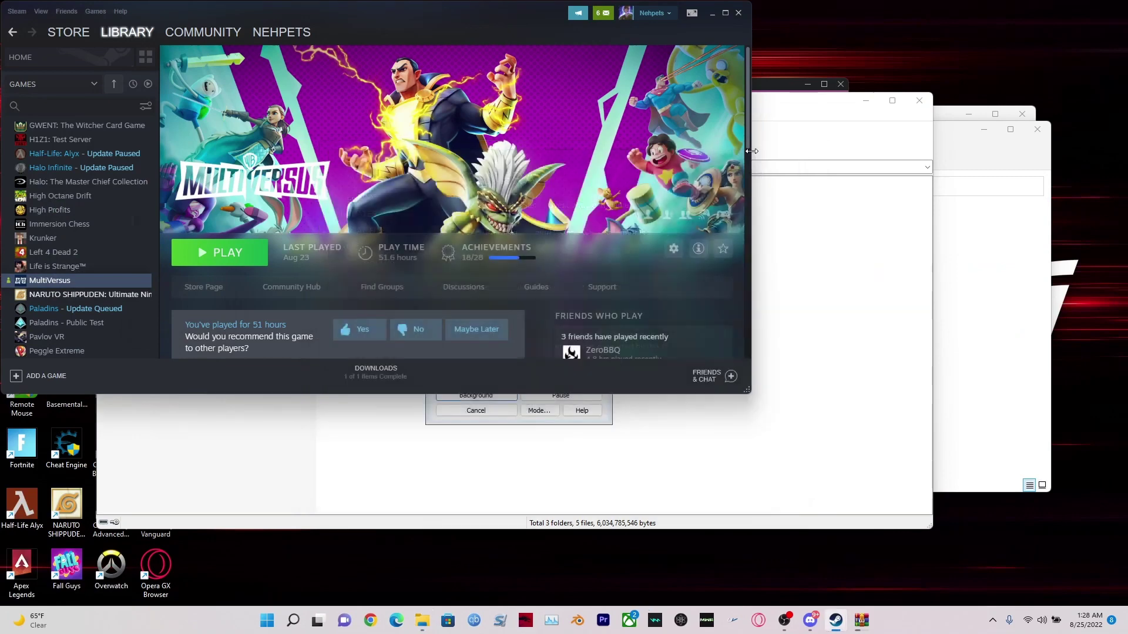
- Once extraction finishes, close the old archive and open MortyPatch_P.zip from Downloads in WinRAR
left_click(796, 309)
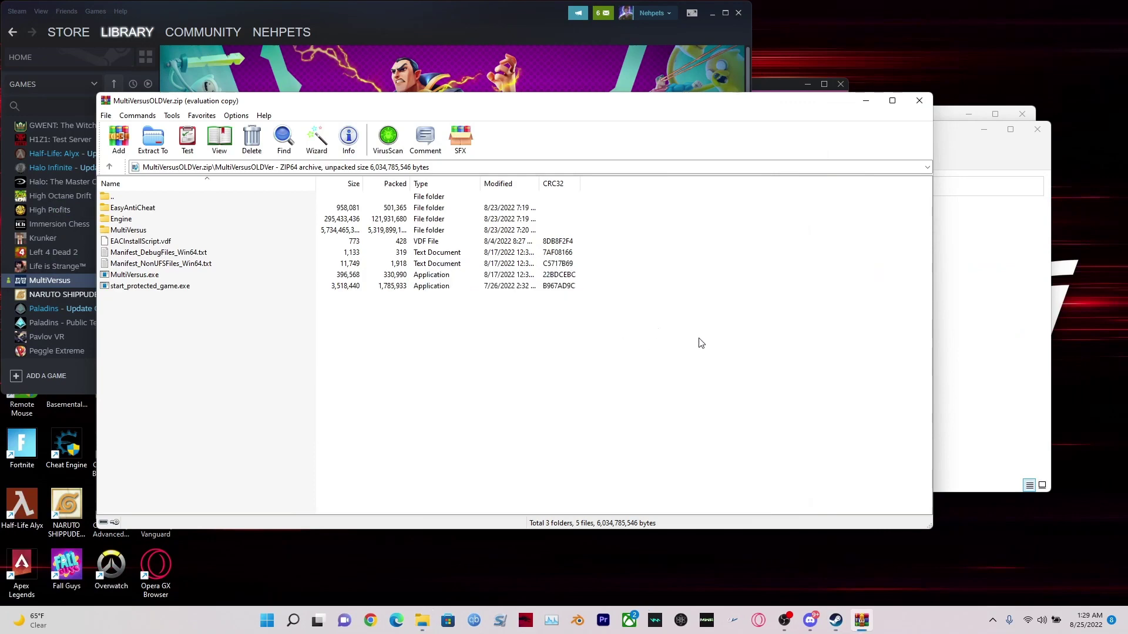
left_click(919, 101)
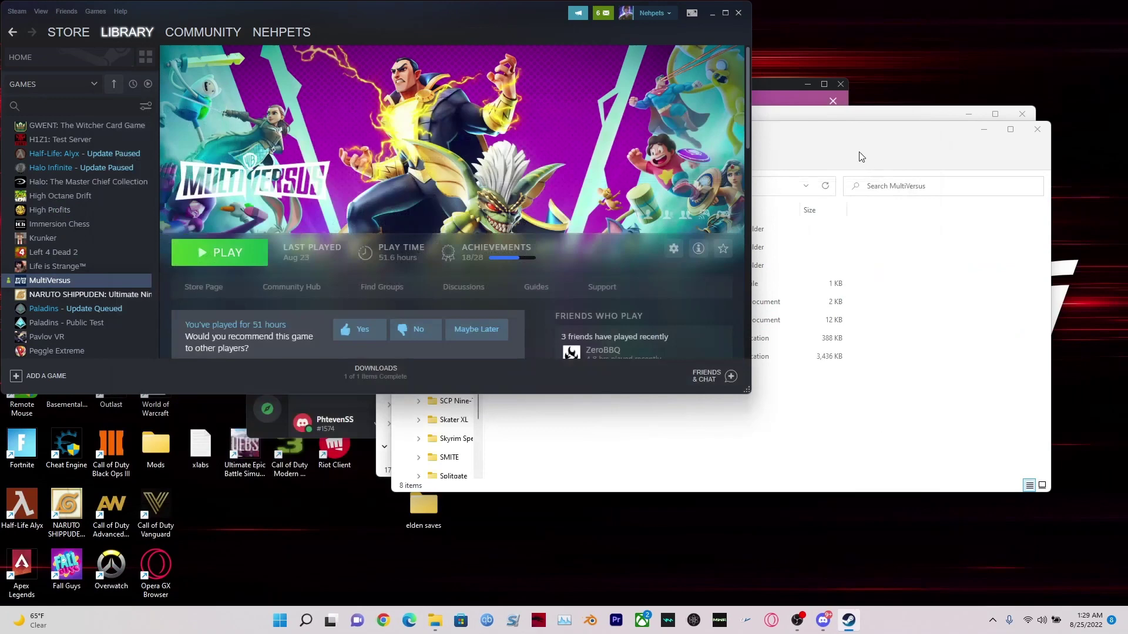
left_click(842, 116)
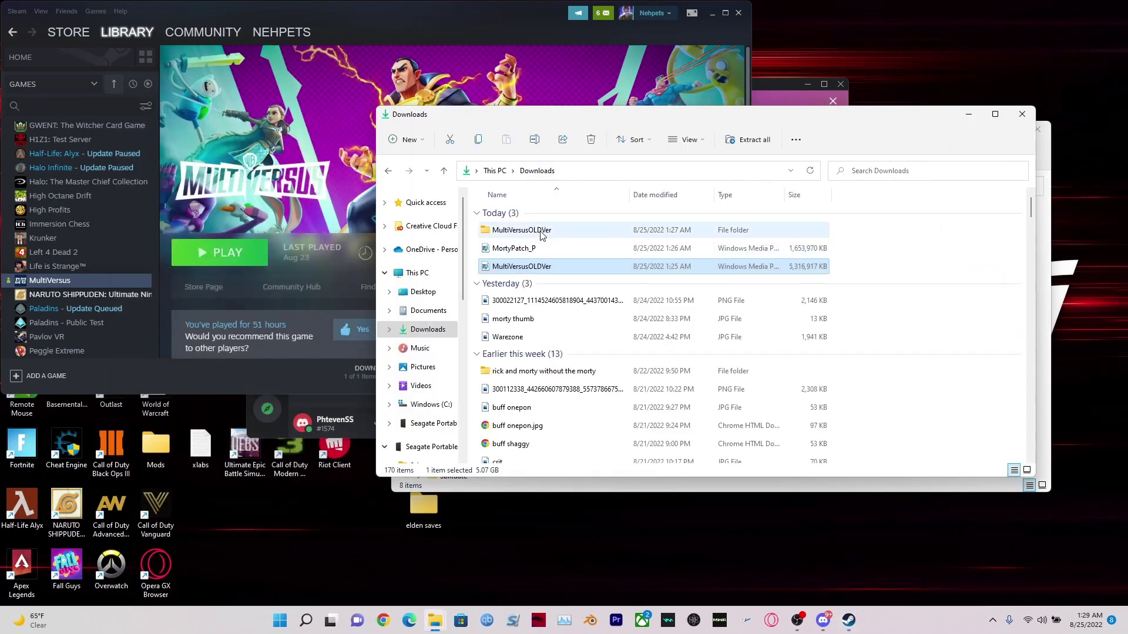
left_click(560, 251)
right_click(538, 251)
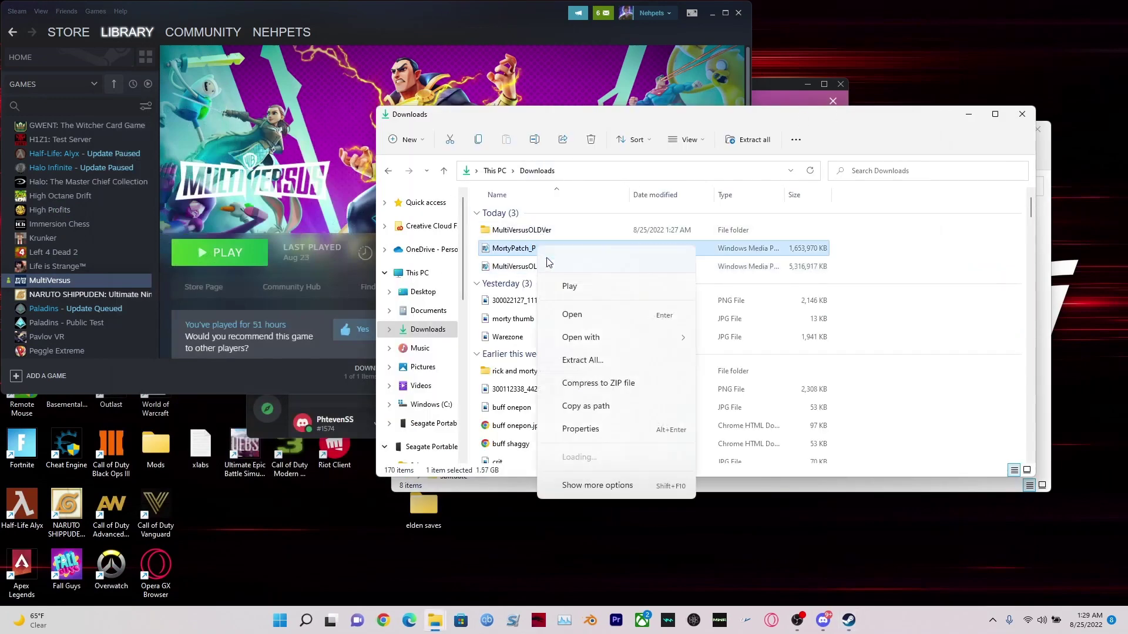
mouse_move(582, 327)
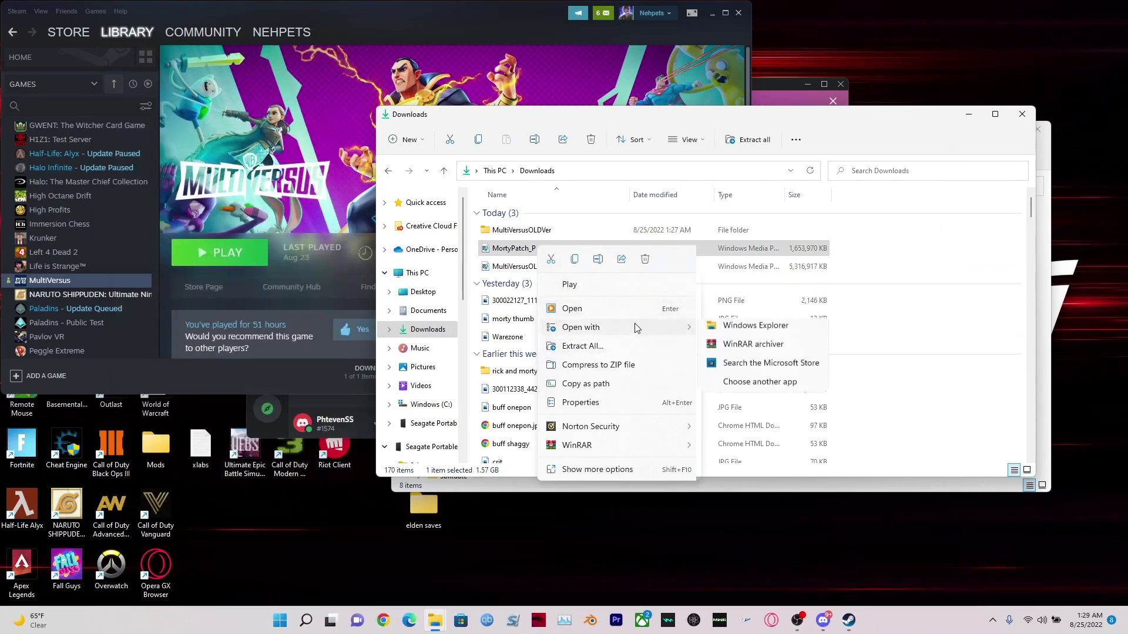
left_click(754, 344)
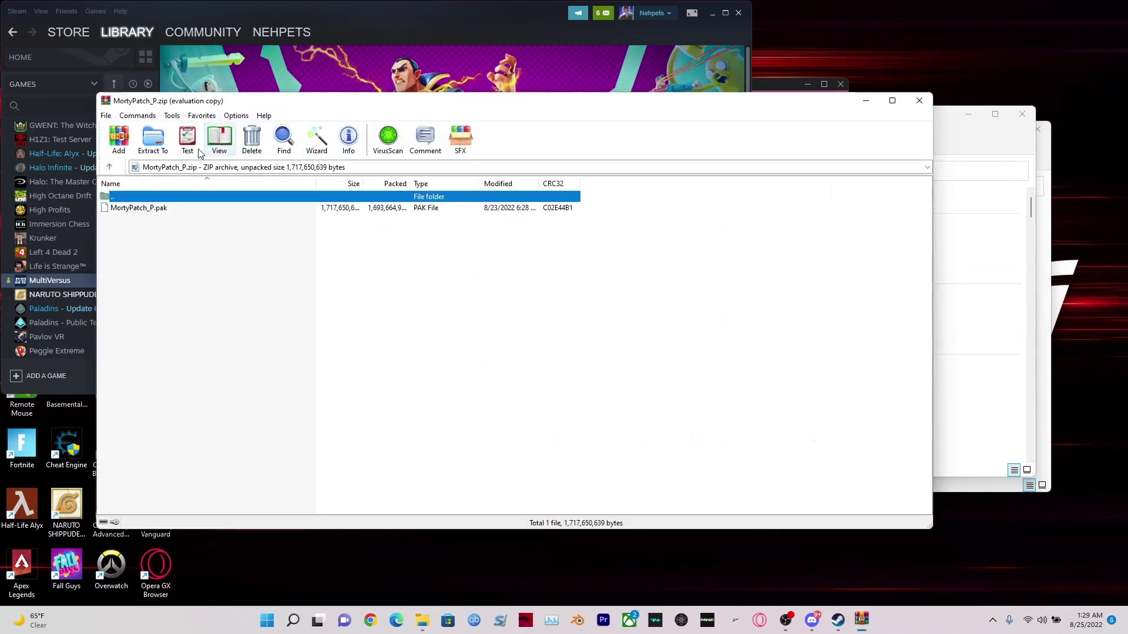
- Browse Explorer to the MultiVersus Content\Paks folder to get the extraction destination path
left_click(152, 140)
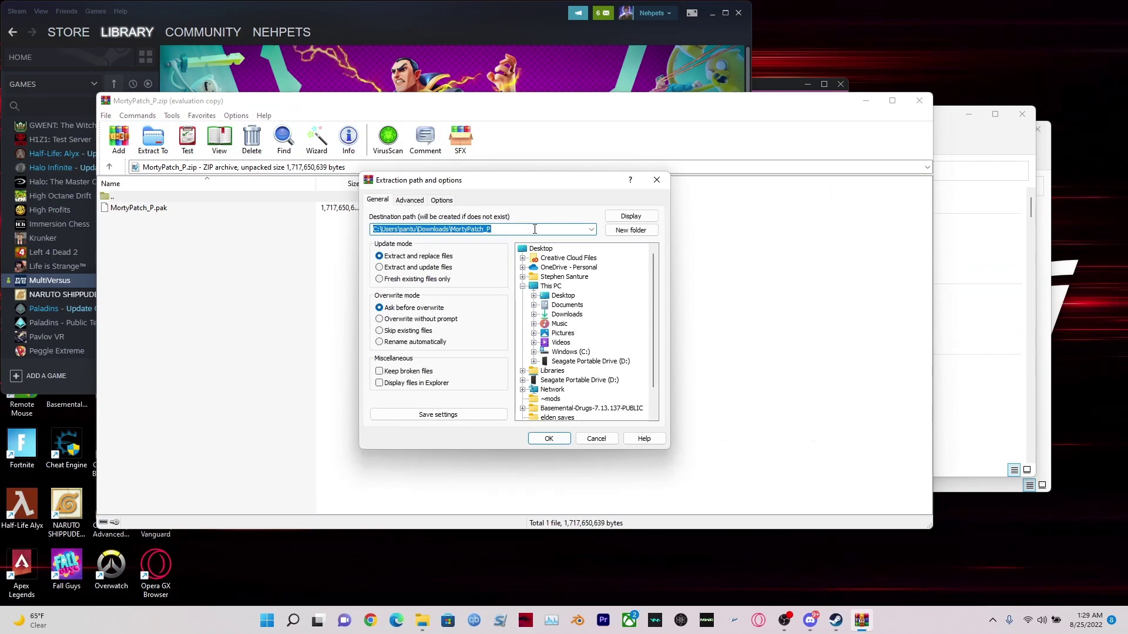
left_click(534, 230)
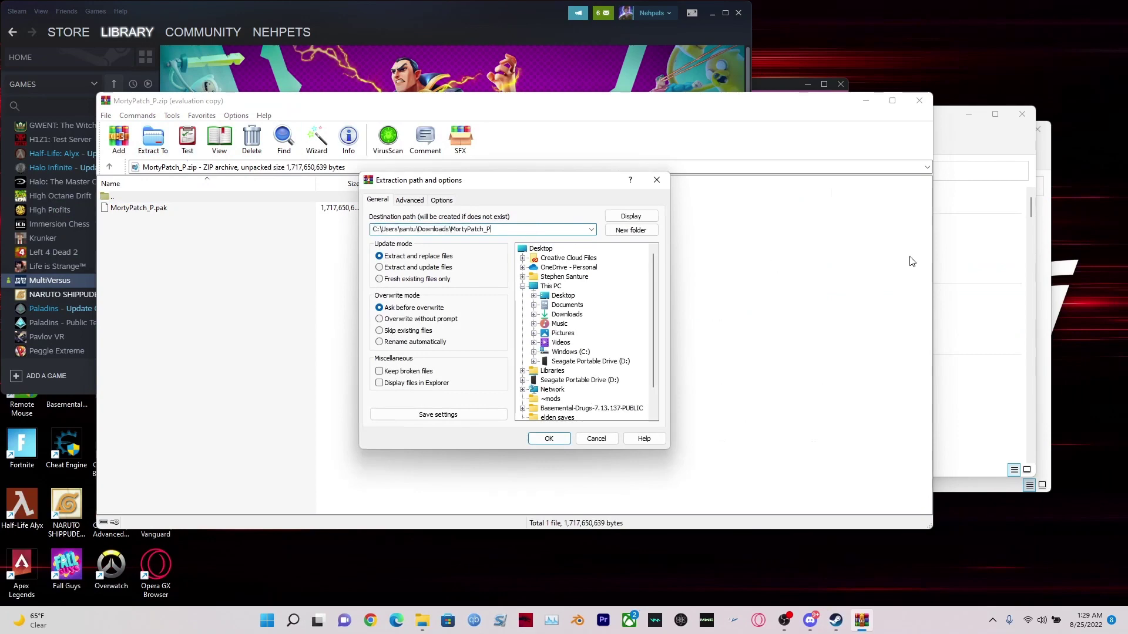
left_click(1002, 226)
left_click(1045, 248)
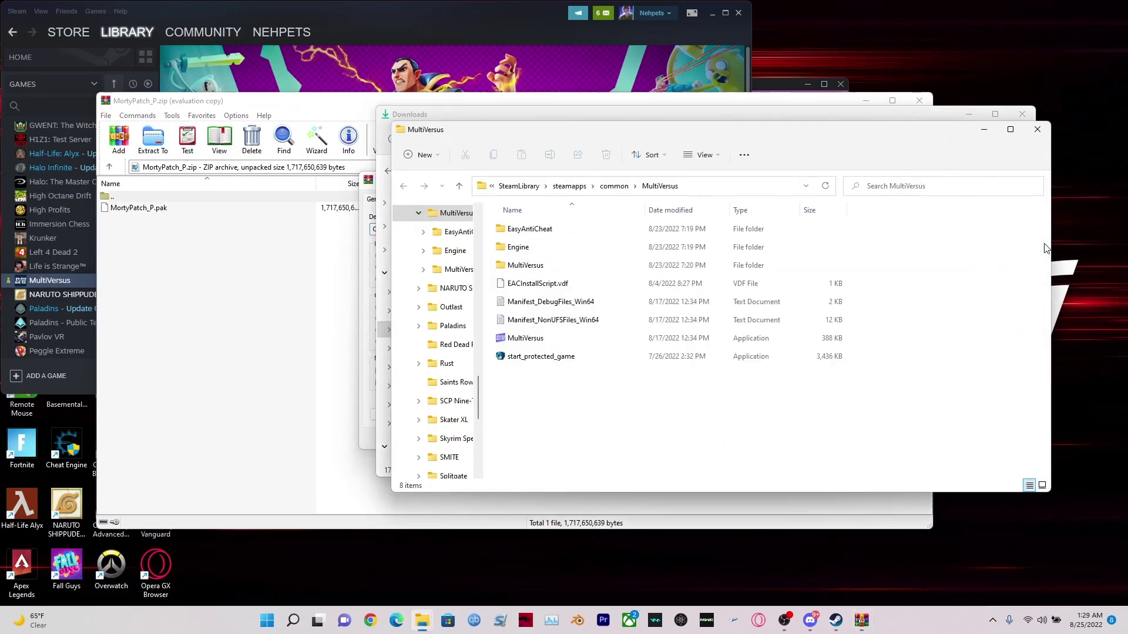
double_click(528, 265)
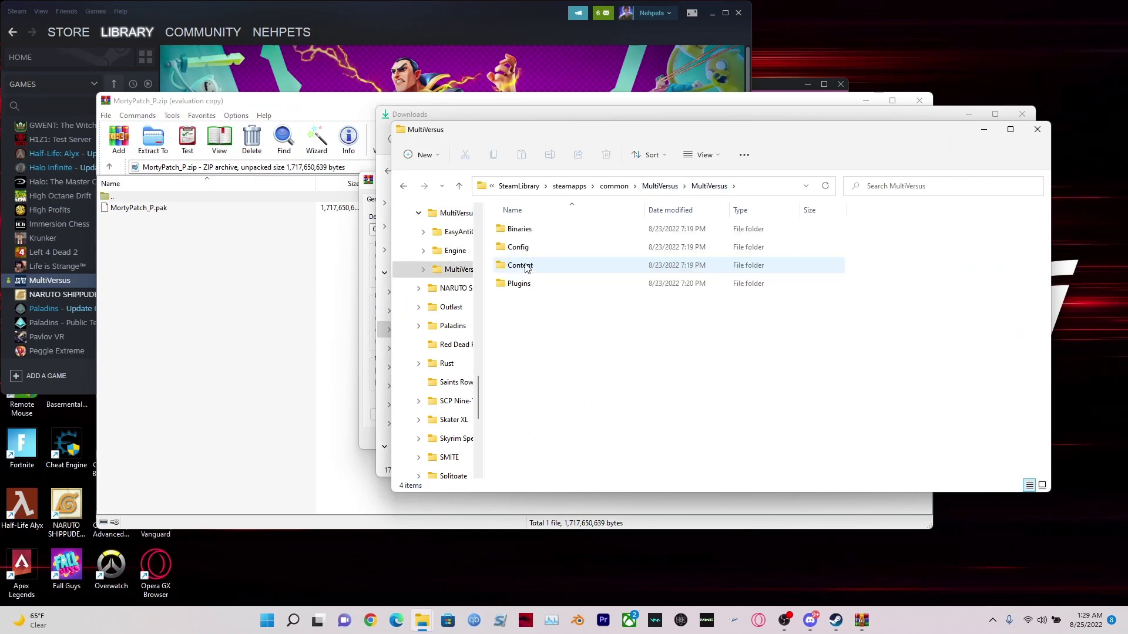
double_click(526, 267)
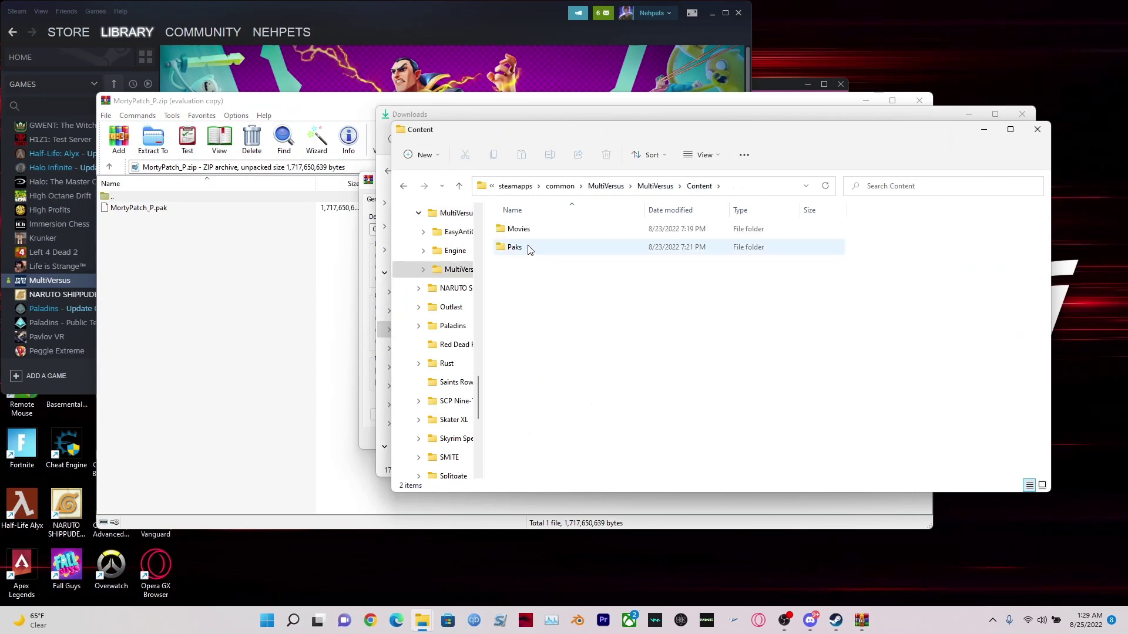
double_click(528, 249)
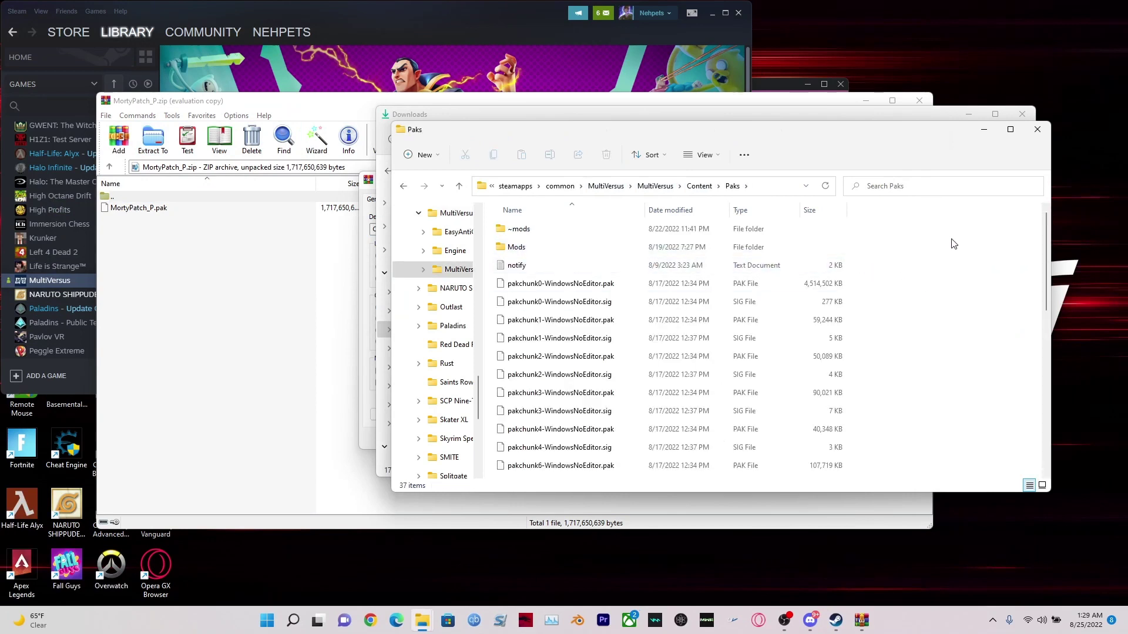
left_click(758, 186)
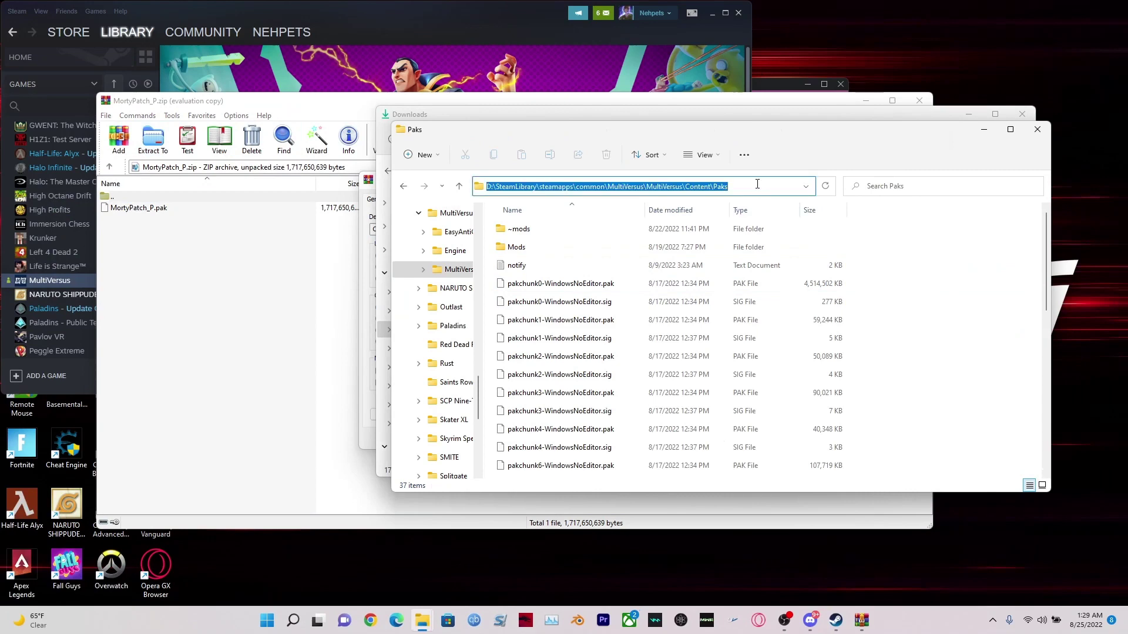
- Set the copied Paks path as destination and extract MortyPatch_P.pak there
left_click(227, 280)
key("alt+e")
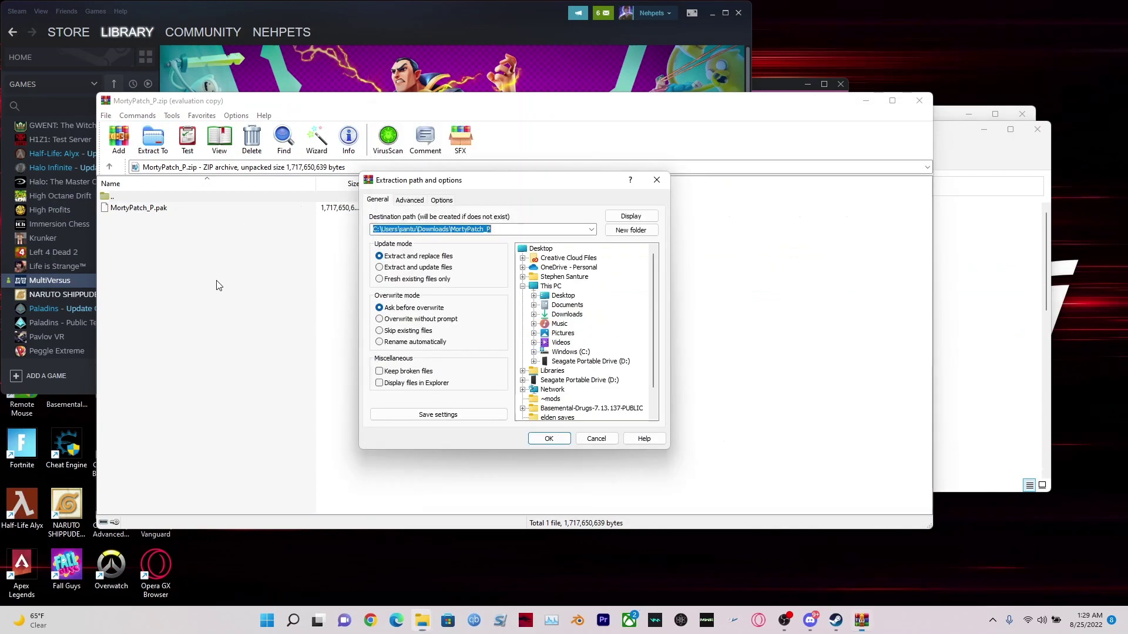
key("BackSpace")
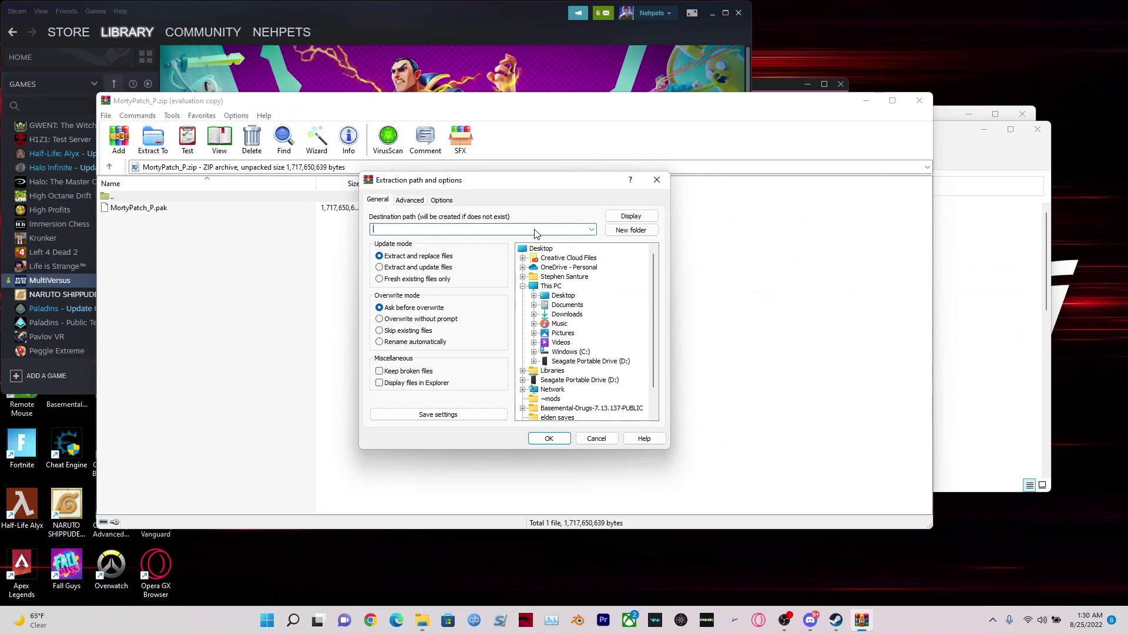
key("ctrl+v")
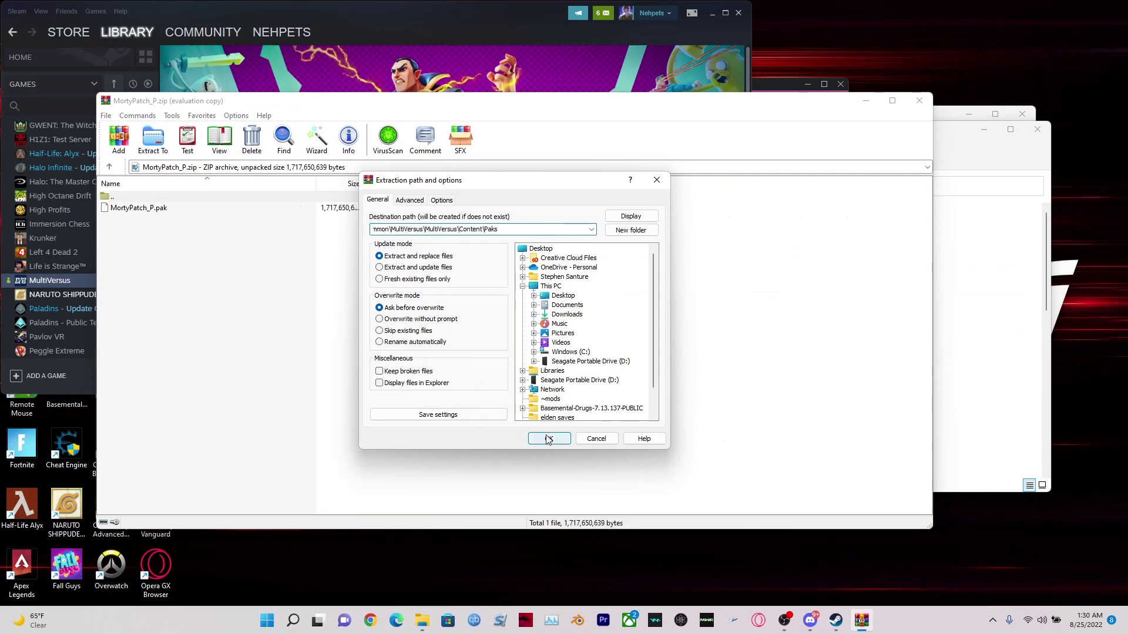
left_click(549, 439)
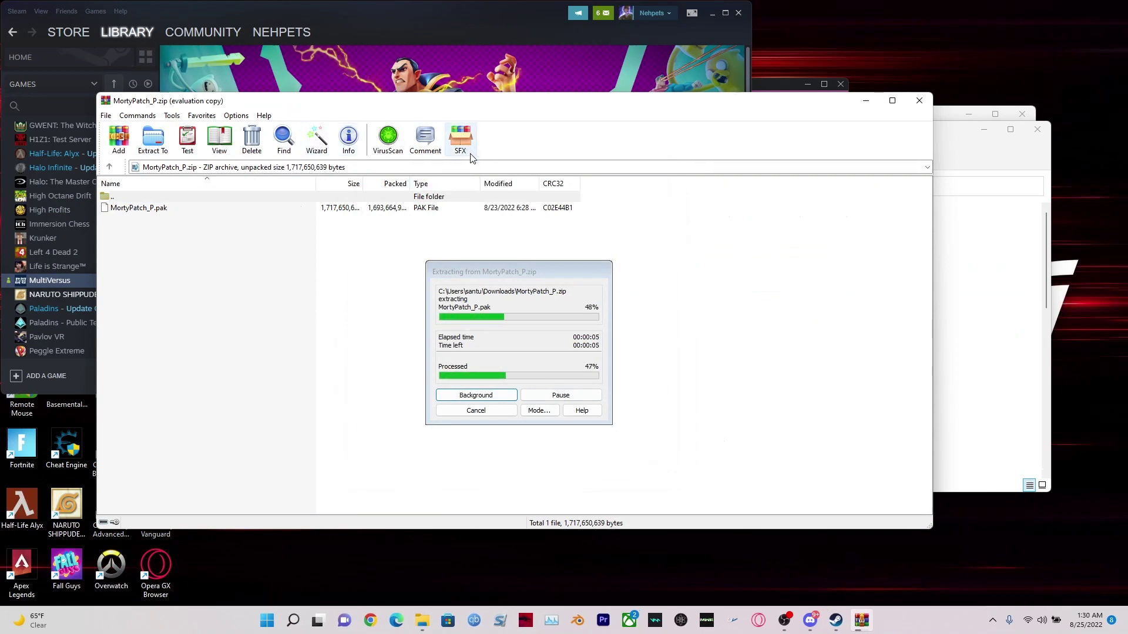
- Confirm MortyPatch_P.pak is in the Paks folder and check the ~mods folder
left_click(869, 104)
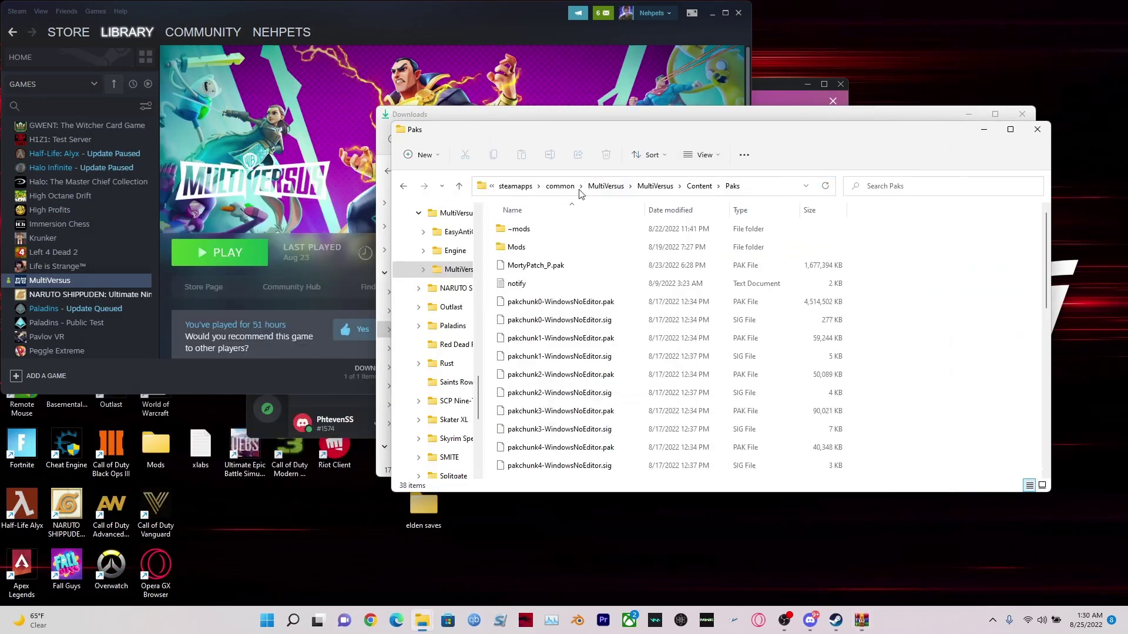
double_click(544, 232)
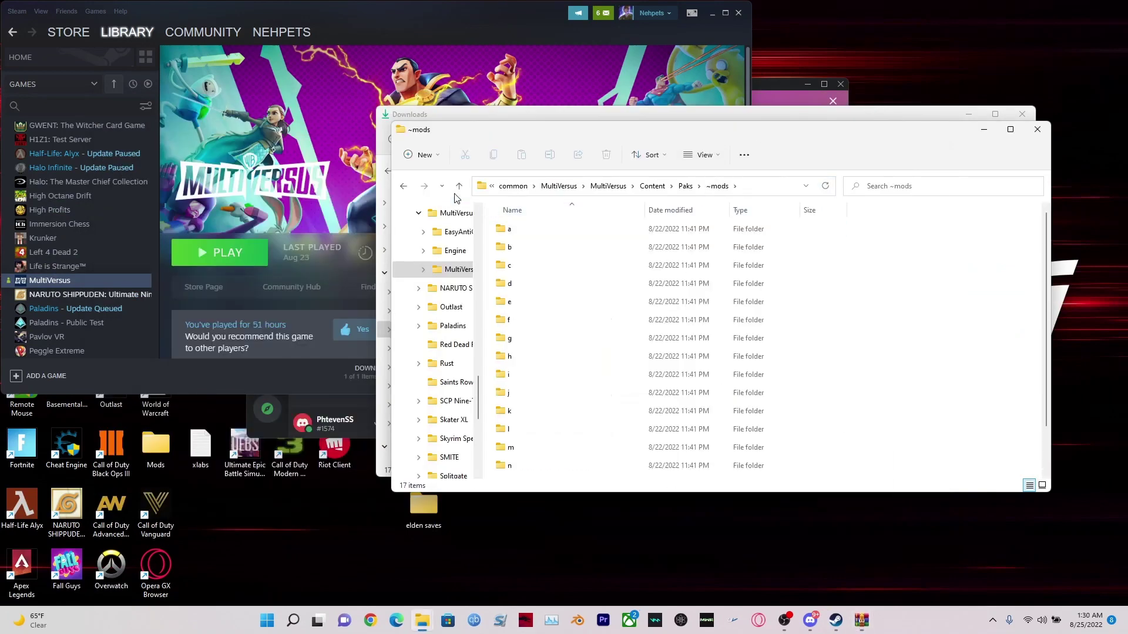
left_click(403, 185)
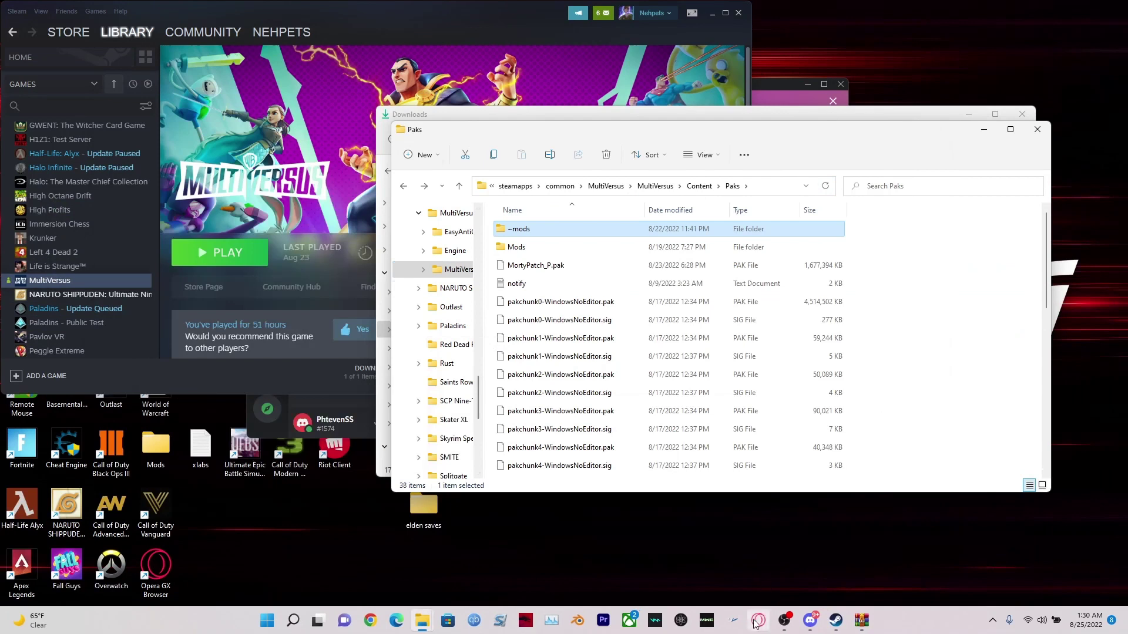
- Run the Unverum mod manager to check for updates, then close it and both folder windows
left_click(737, 623)
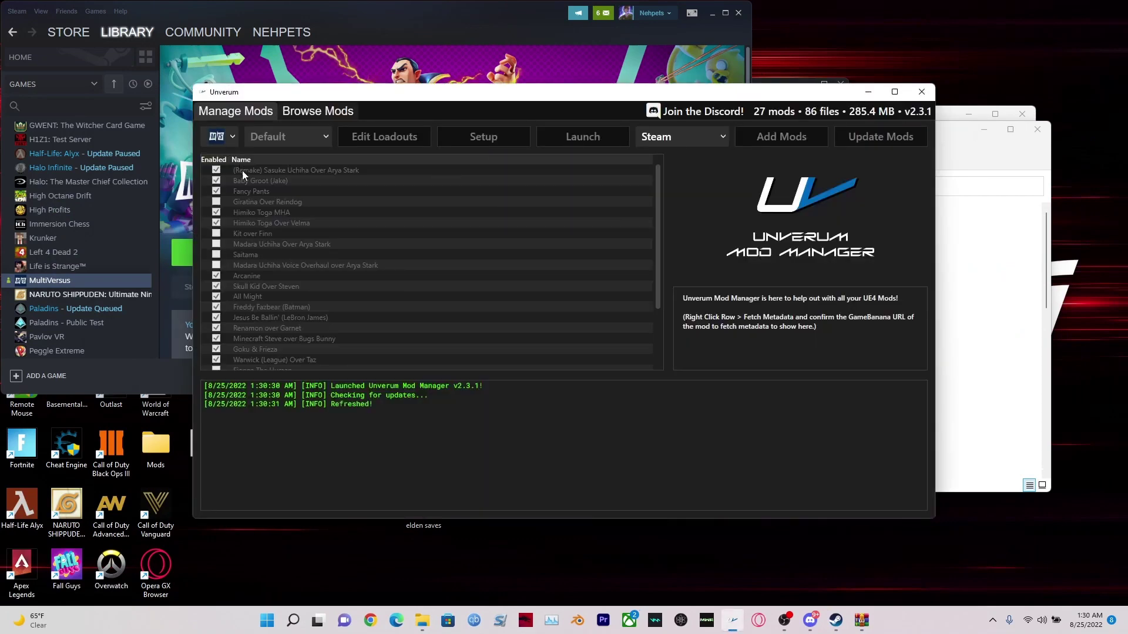
left_click(921, 93)
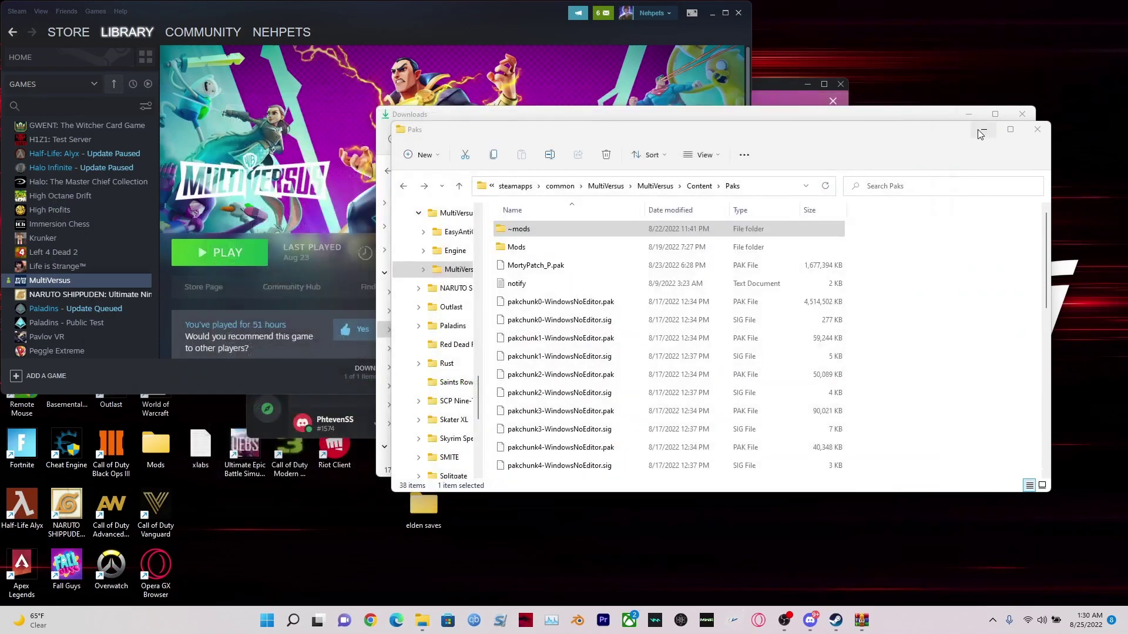
left_click(1037, 132)
left_click(1027, 121)
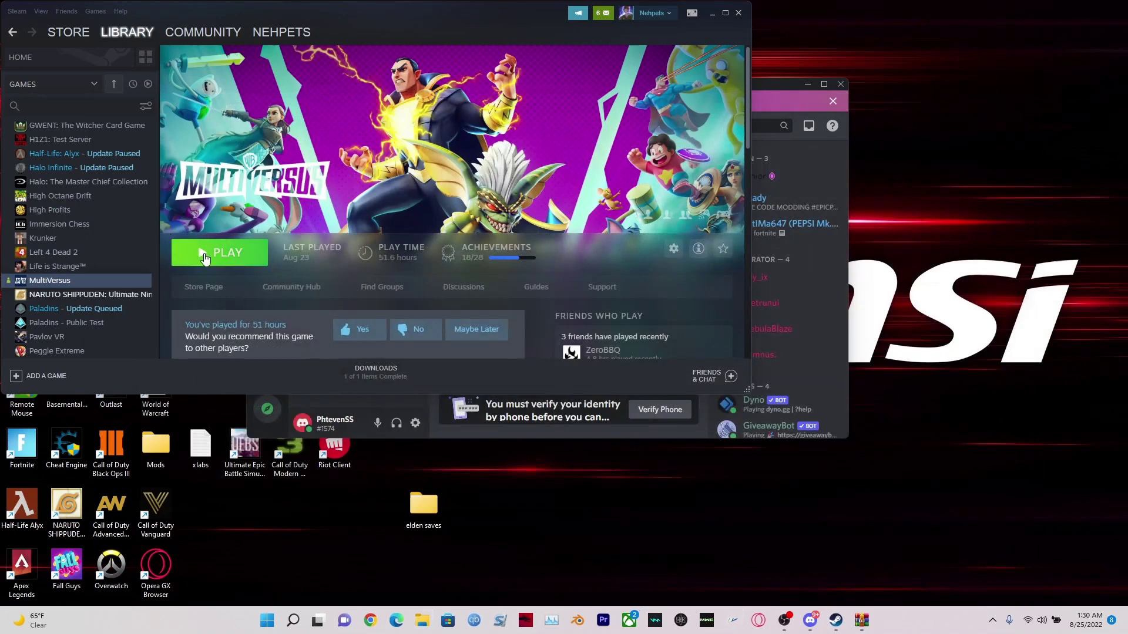
- Start MultiVersus from the Steam library and bring its window forward to load
left_click(203, 255)
left_click(713, 14)
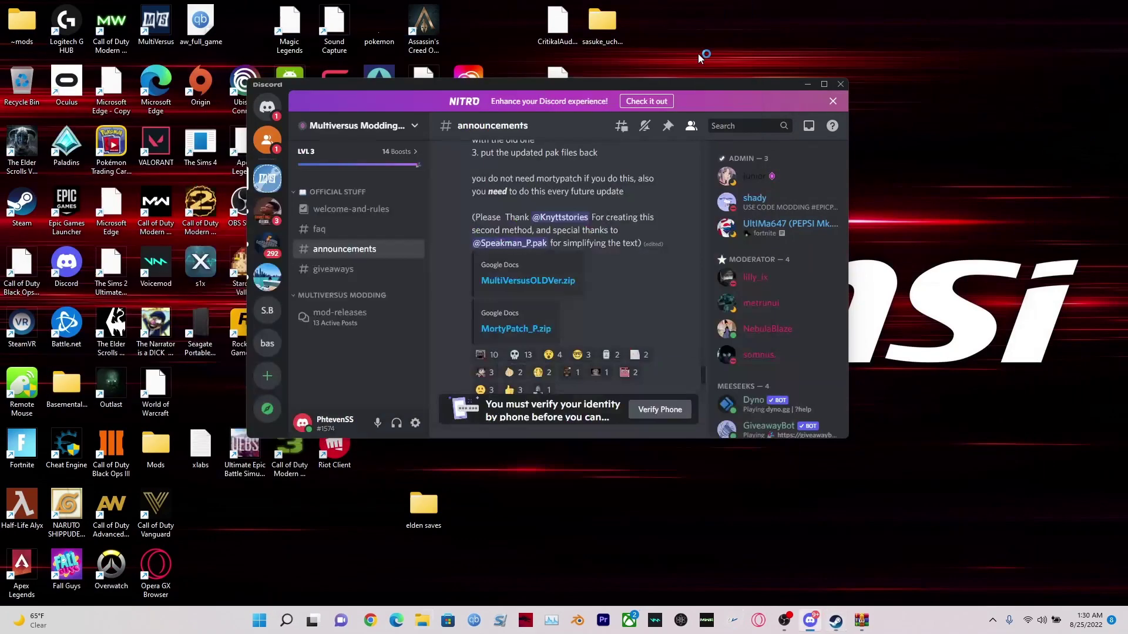
left_click(873, 627)
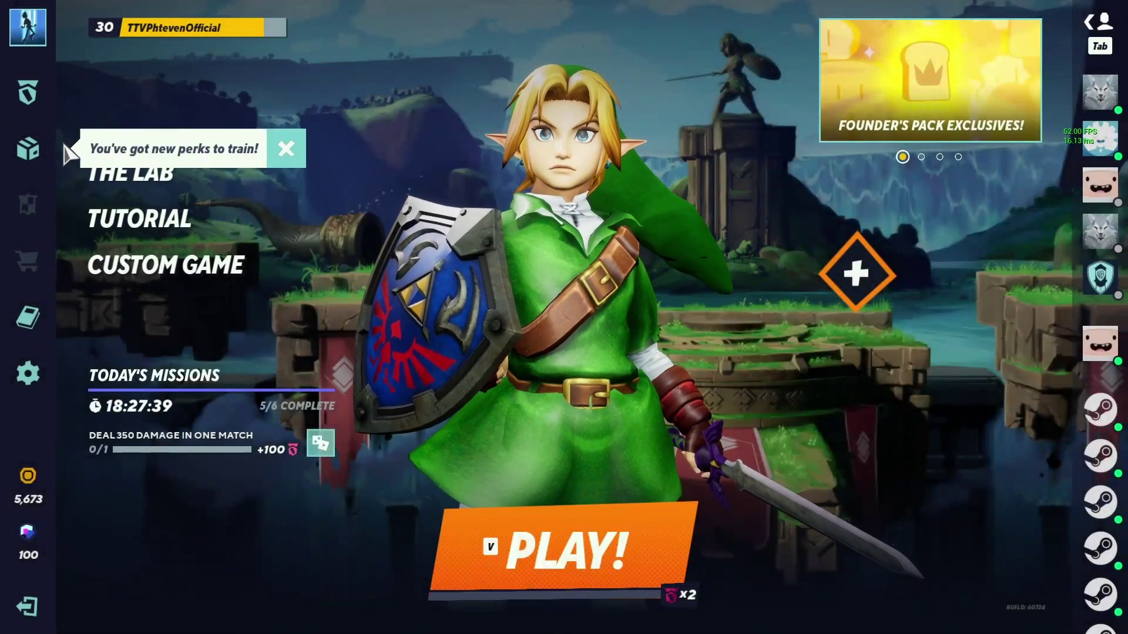
- Check Morty's variants in the Collection and view Wonder Woman's Link skin
left_click(27, 148)
scroll(388, 381, "down", 2)
left_click(388, 381)
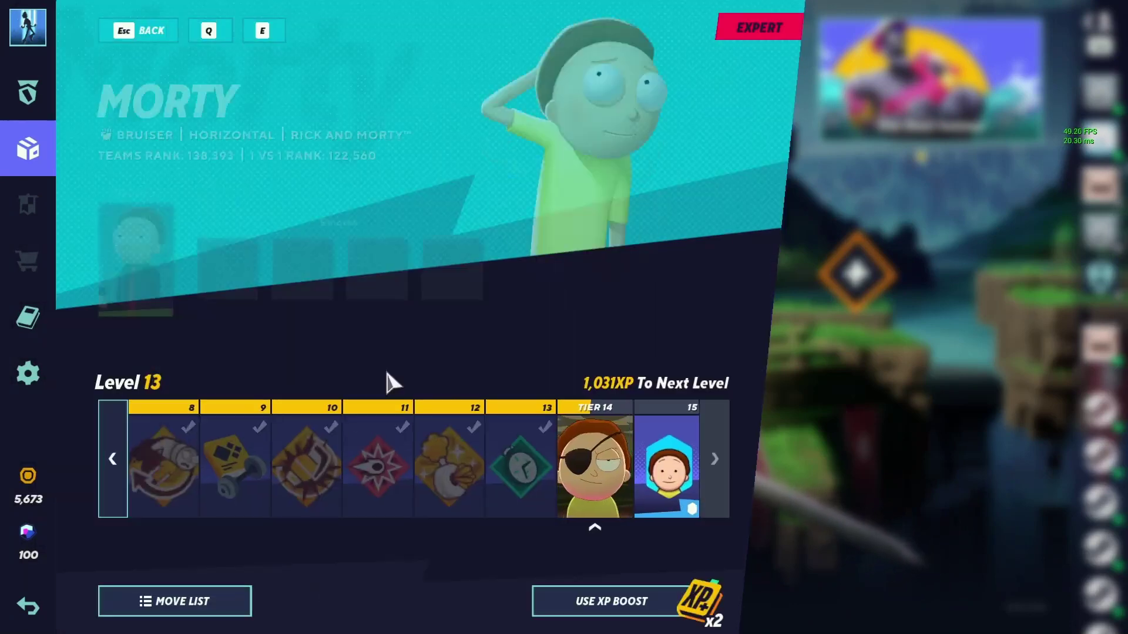
left_click(175, 285)
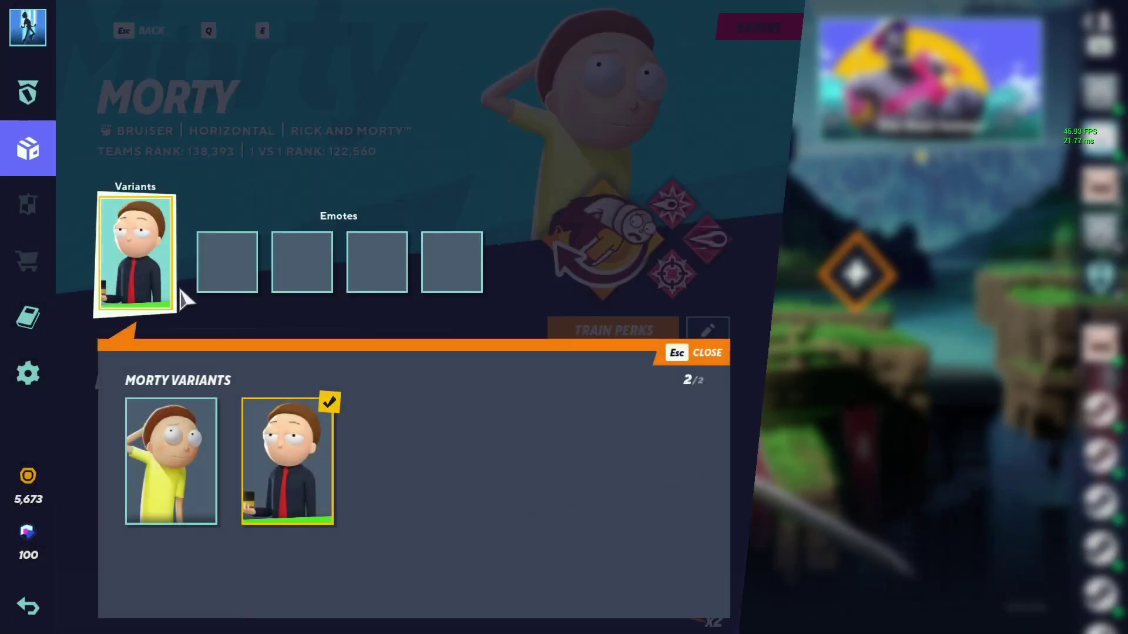
key("Escape")
left_click(33, 141)
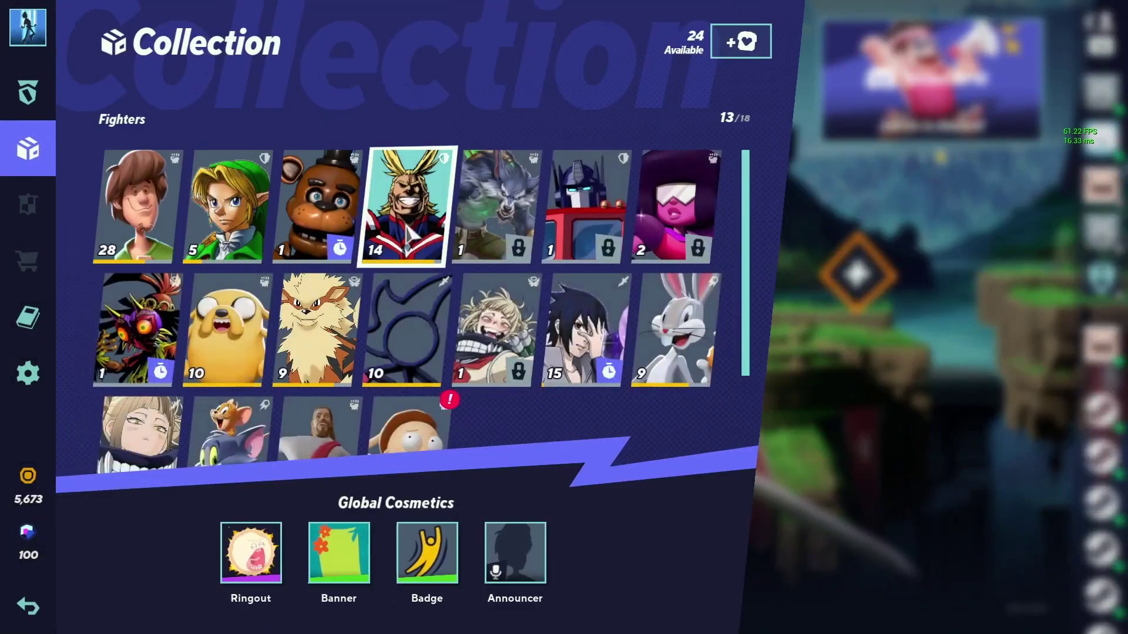
left_click(243, 216)
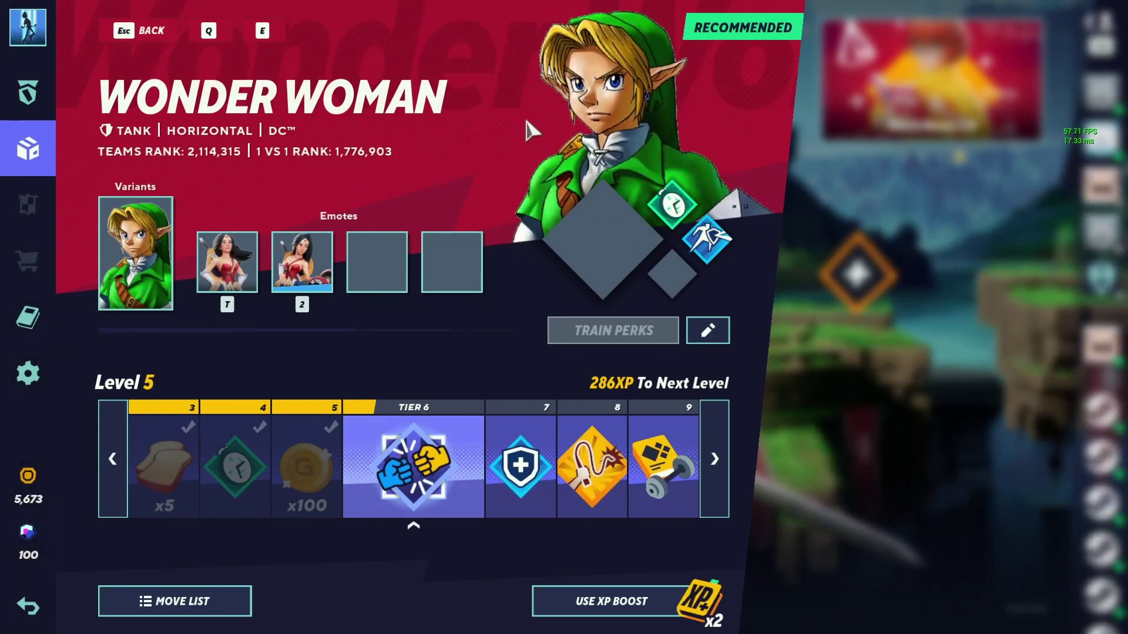
- Equip Shaggy's classic variant, then return to the fighter collection
left_click(31, 93)
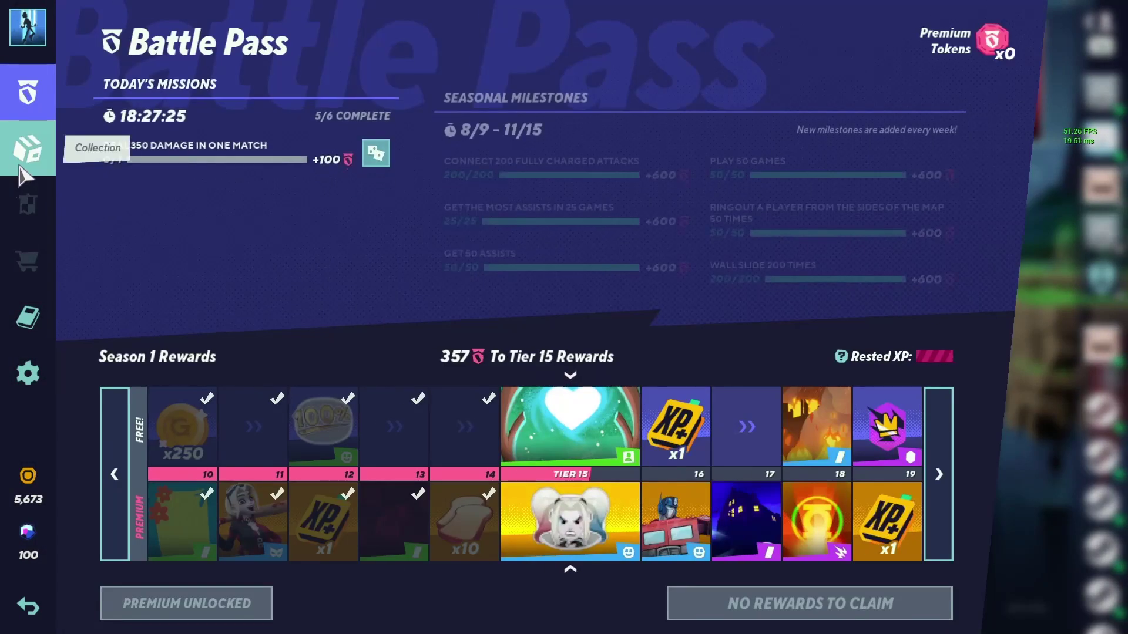
left_click(27, 150)
left_click(138, 202)
left_click(135, 253)
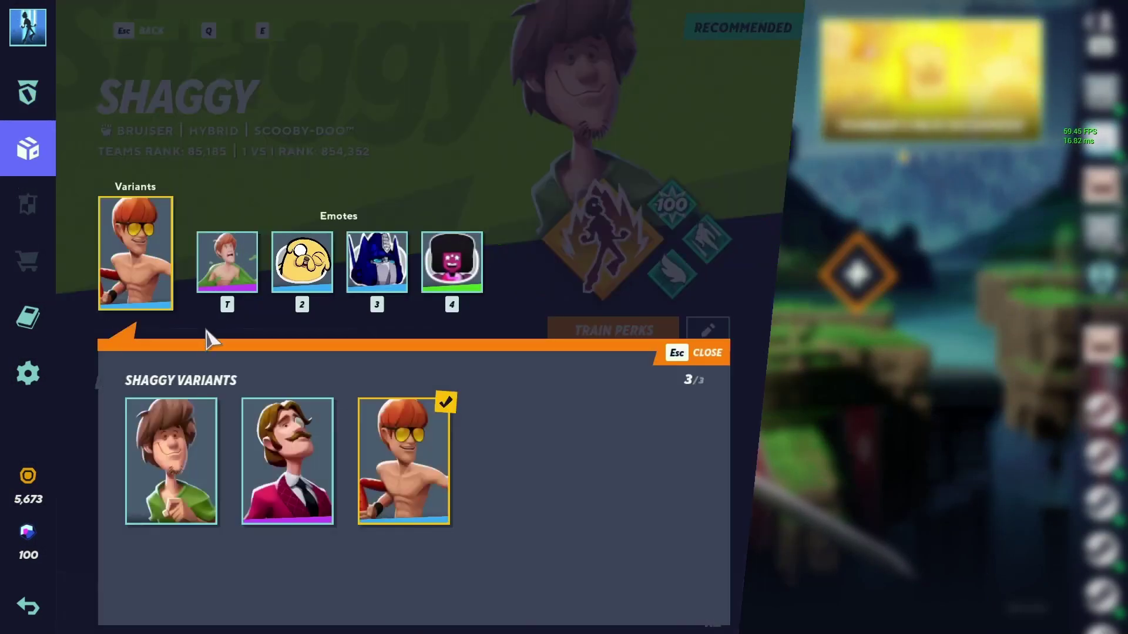
left_click(172, 454)
left_click(40, 160)
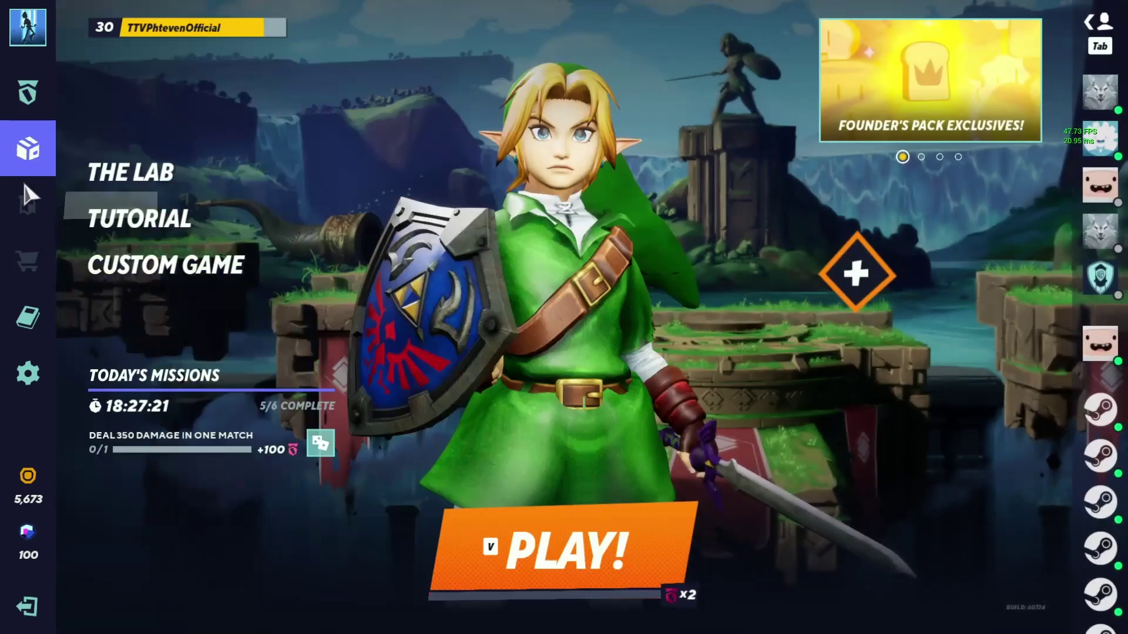
left_click(27, 151)
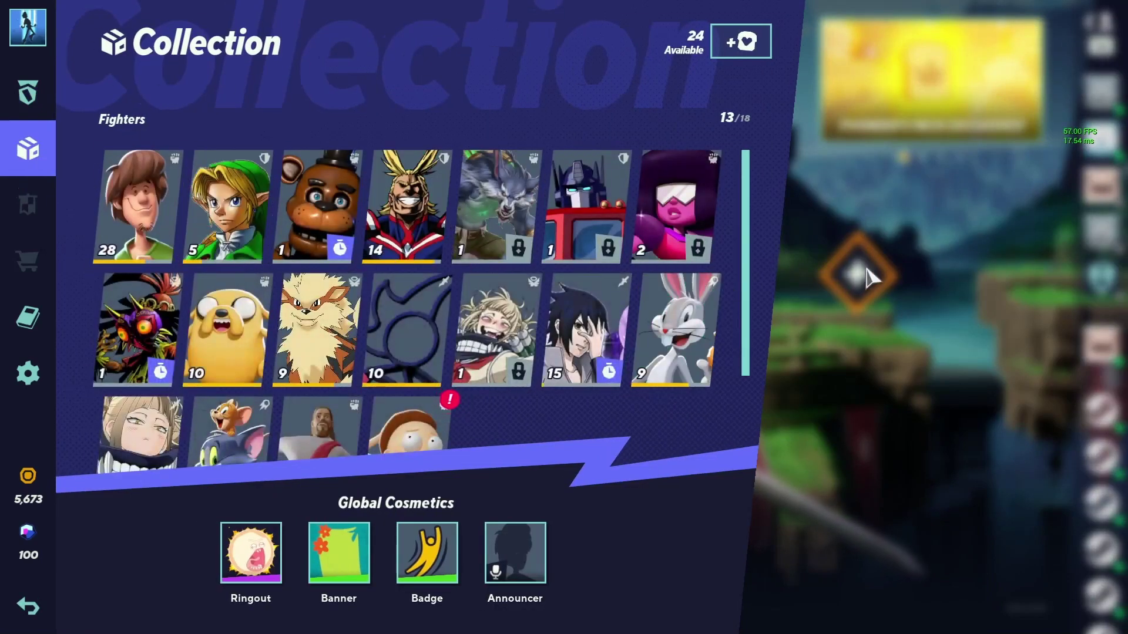